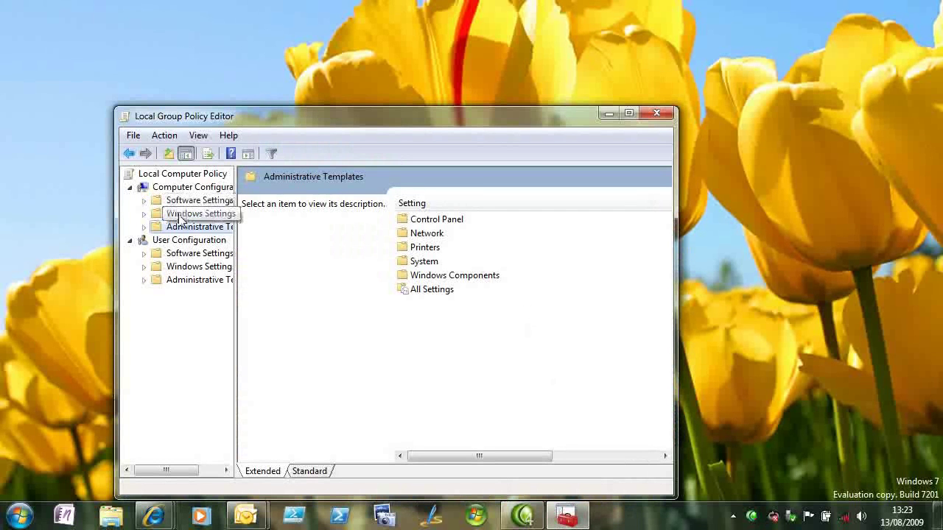
Step: Filter Administrative Templates to managed policies matching 'bitlocker' and open Windows Components > BitLocker Drive Encryption
right_click(180, 230)
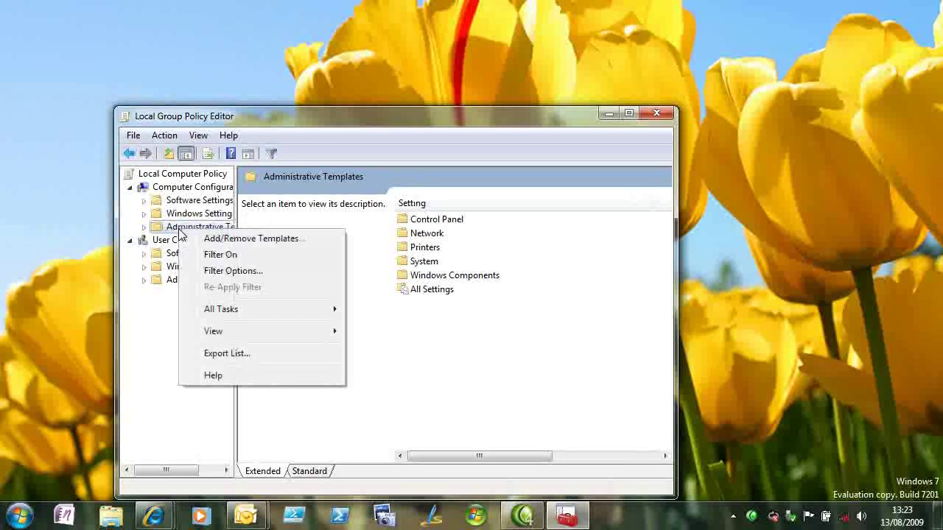
left_click(233, 271)
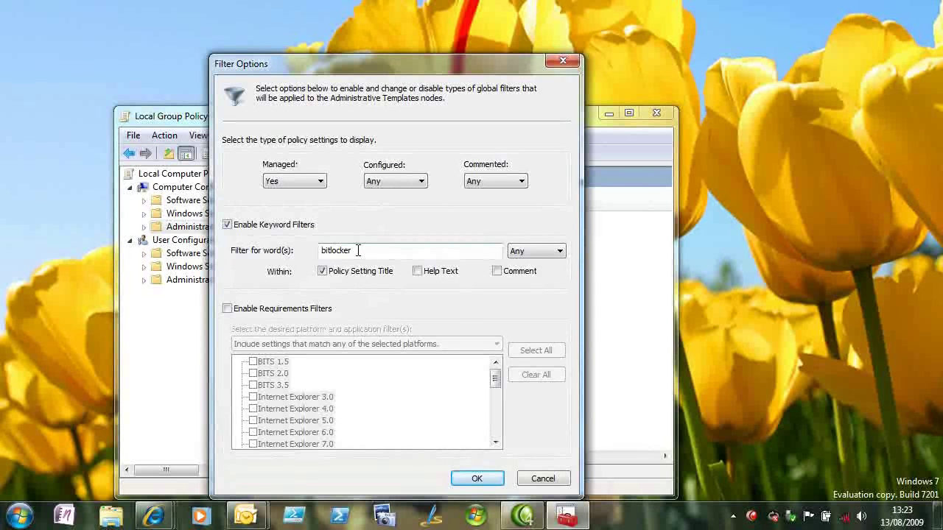
left_click(477, 480)
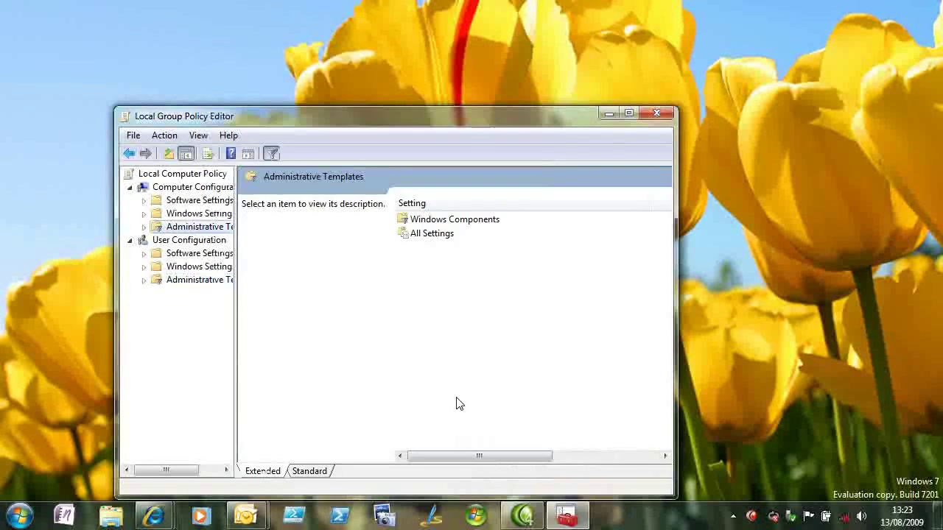
double_click(425, 222)
double_click(424, 220)
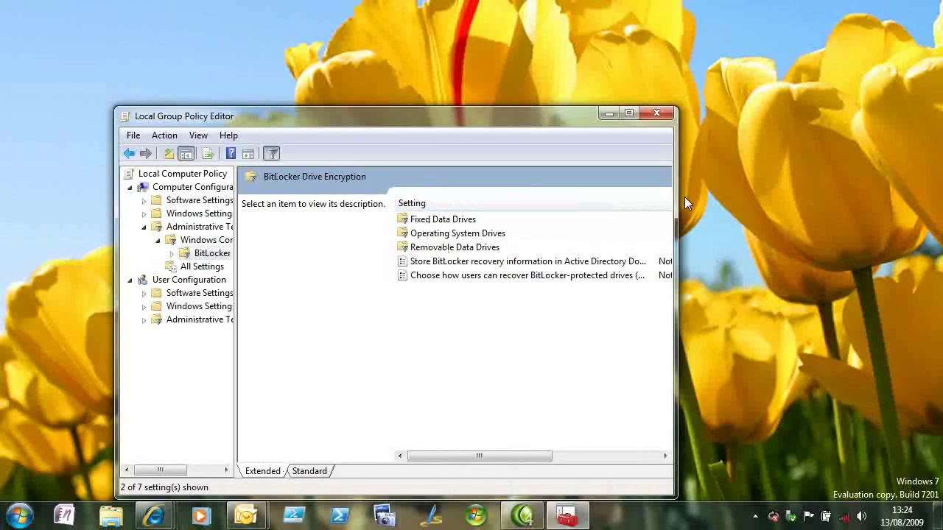
Step: Widen the editor to show State and Comment columns and open the Removable Data Drives policies
left_click_drag(676, 197, 926, 187)
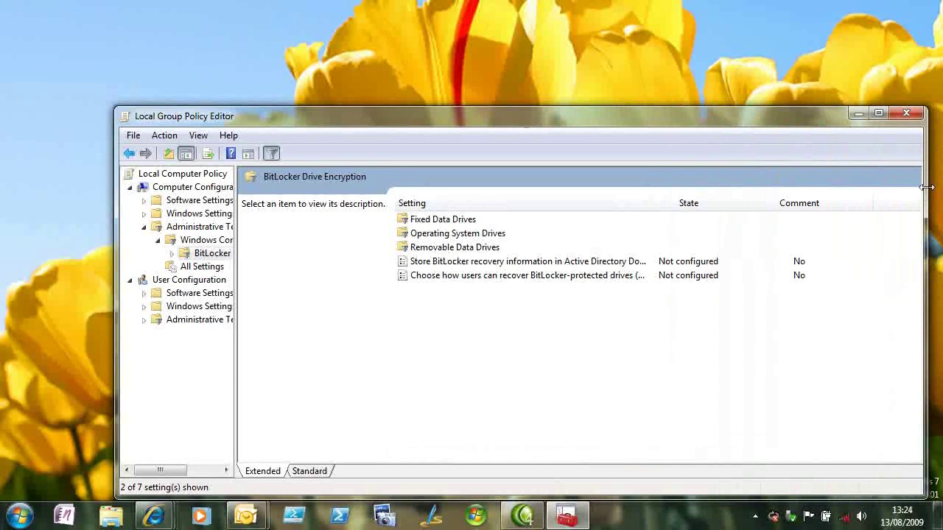
left_click(470, 236)
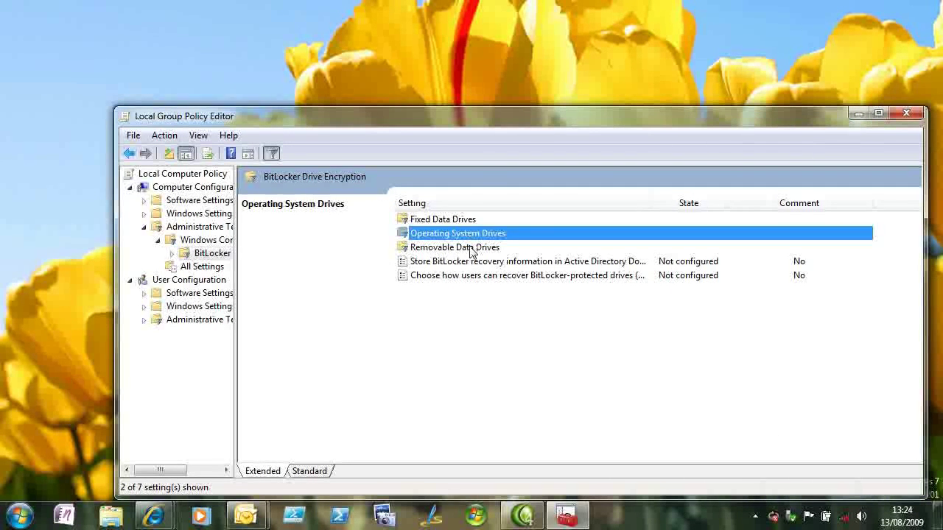
left_click(470, 248)
double_click(471, 249)
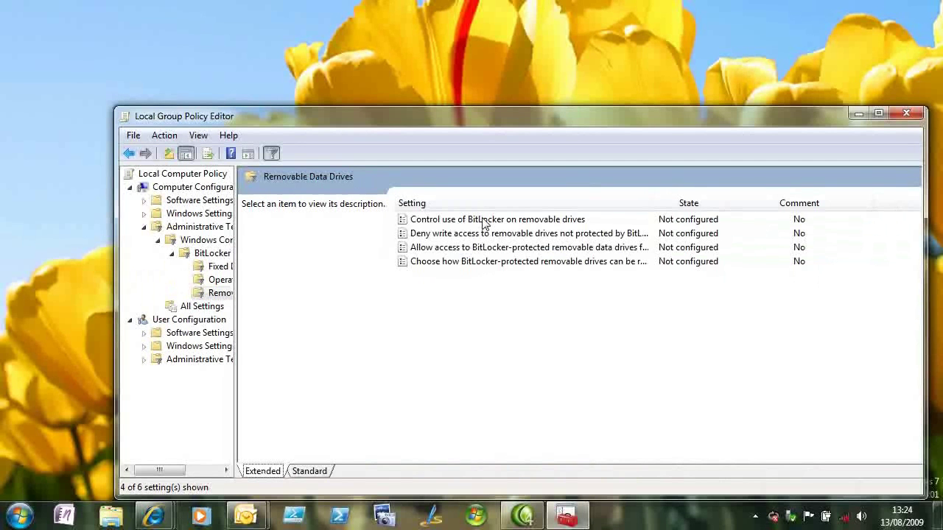
Step: Review the removable drive control and recovery policies without changes, then close the Group Policy Editor
left_click(484, 221)
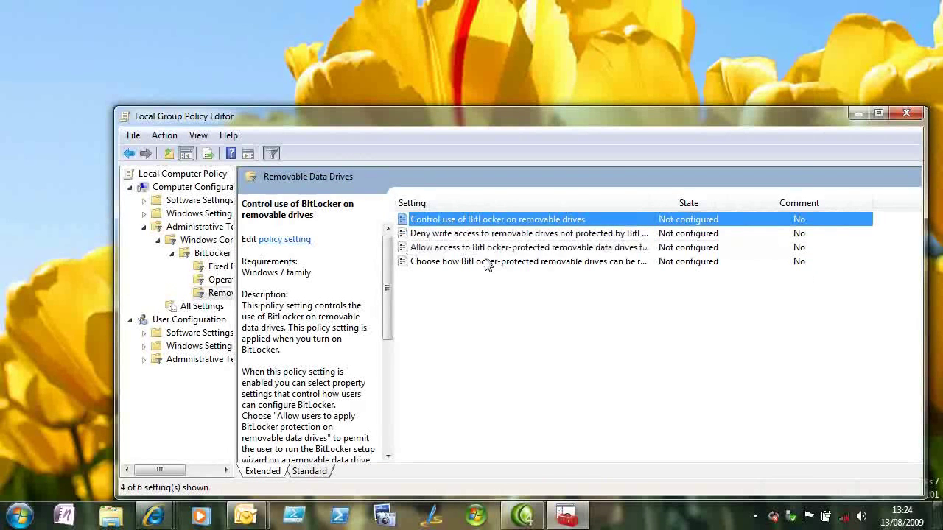
left_click(486, 263)
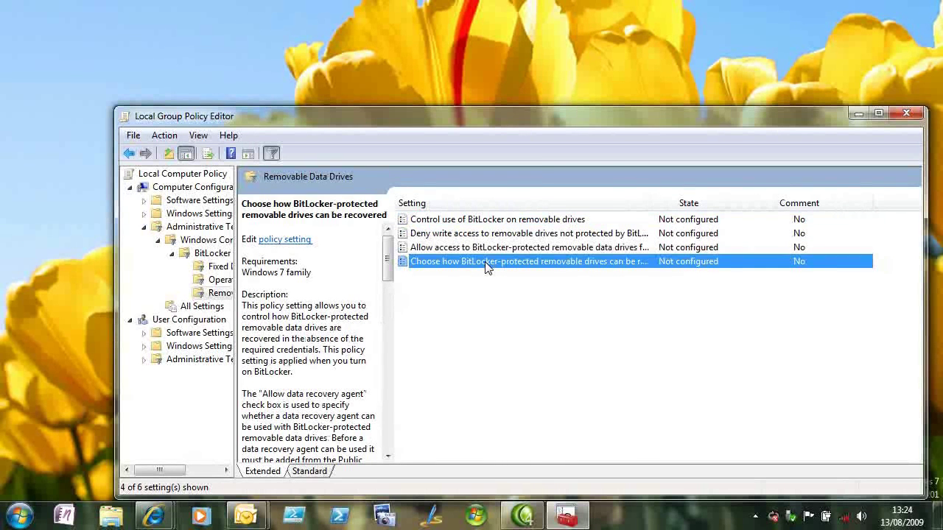
double_click(486, 263)
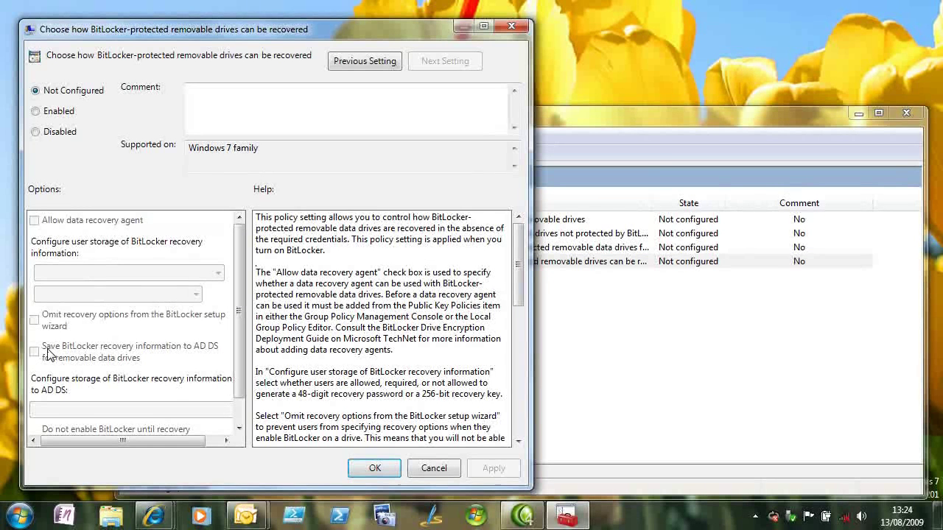
key("Escape")
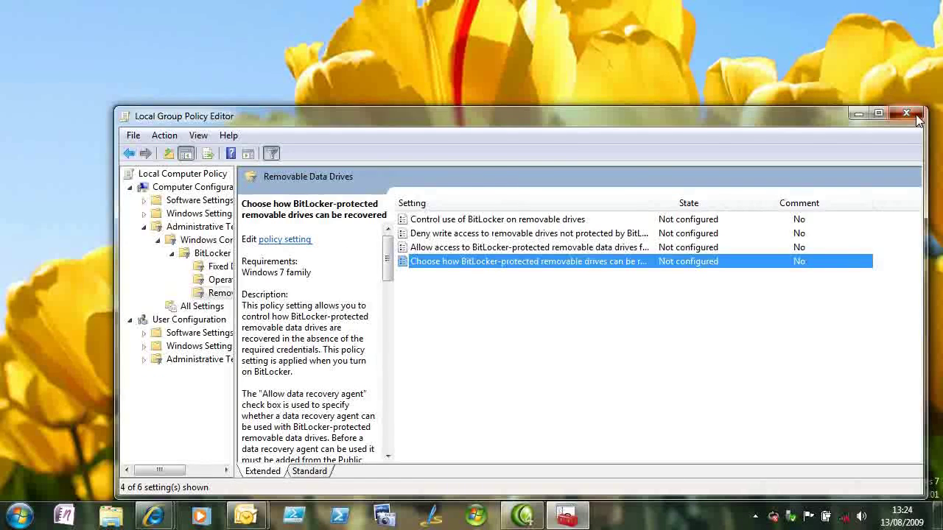
left_click(915, 116)
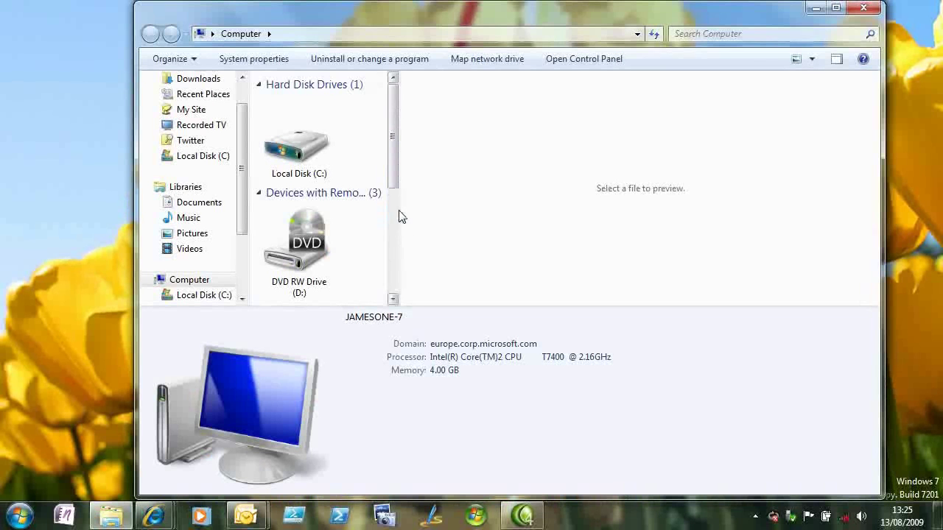
Step: In Computer, widen the file area and choose Turn on BitLocker for Removable Disk (F:)
left_click_drag(400, 210, 652, 234)
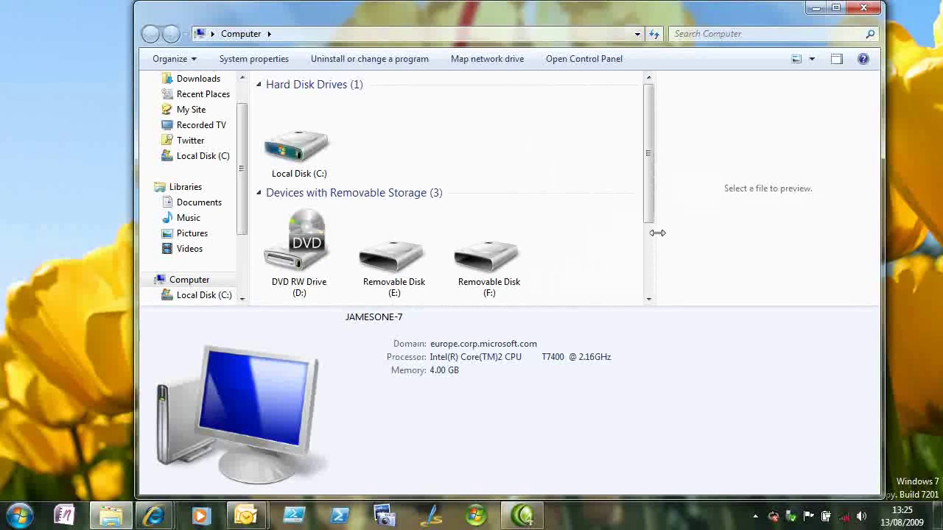
left_click(310, 145)
right_click(310, 145)
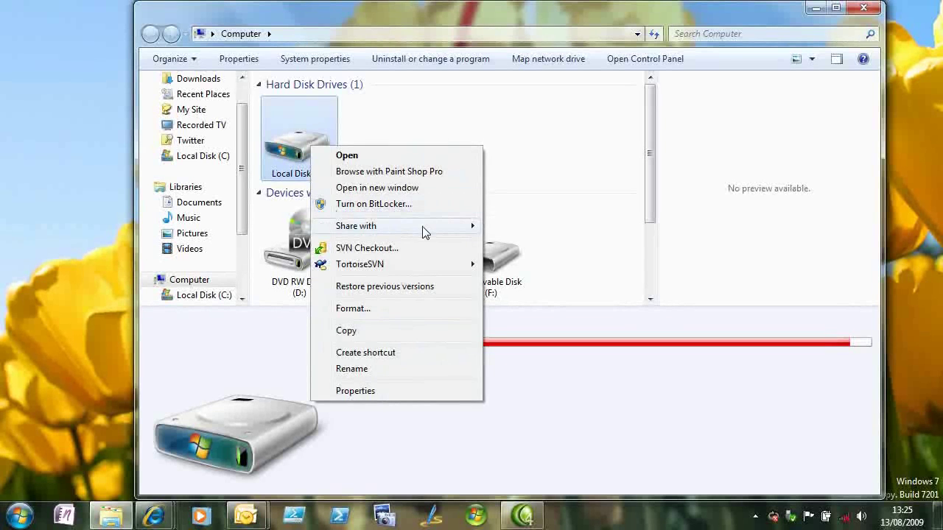
left_click(543, 248)
right_click(505, 252)
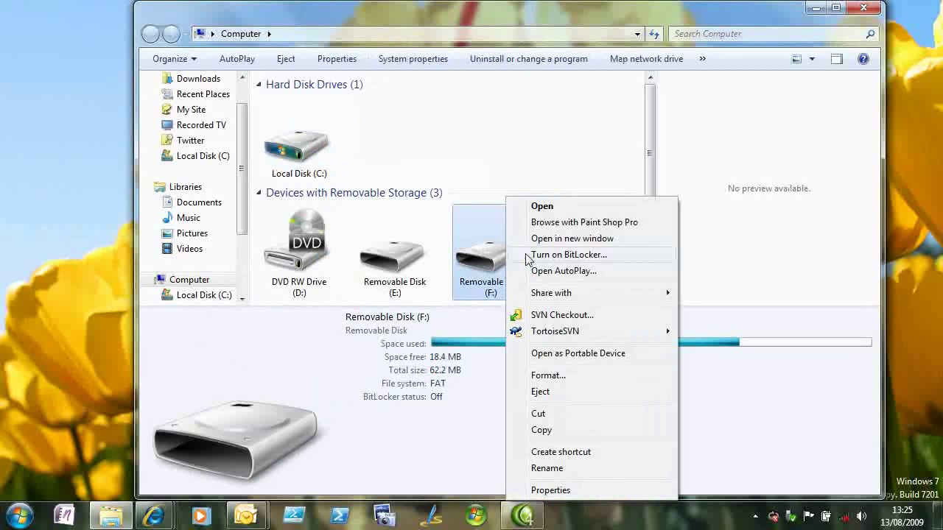
left_click(528, 255)
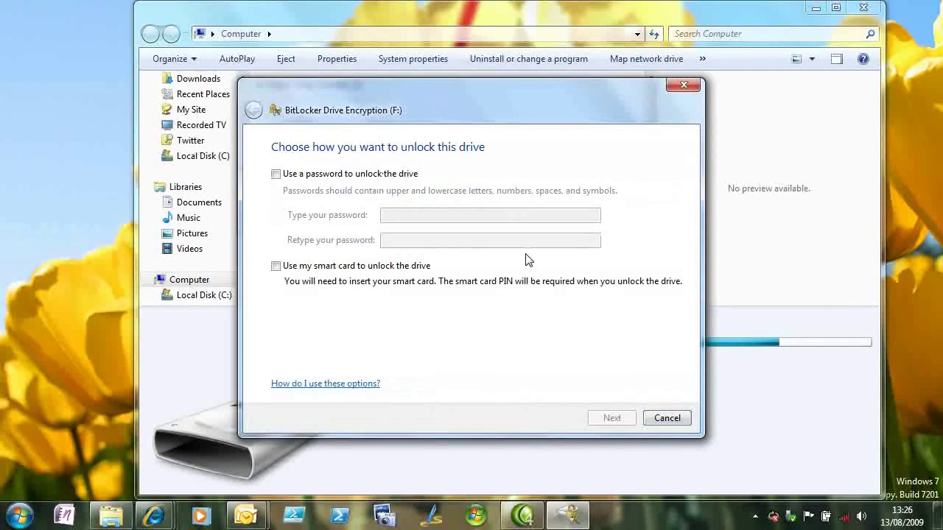
Step: Choose password unlock for drive F: and enter and confirm the drive password
left_click(275, 174)
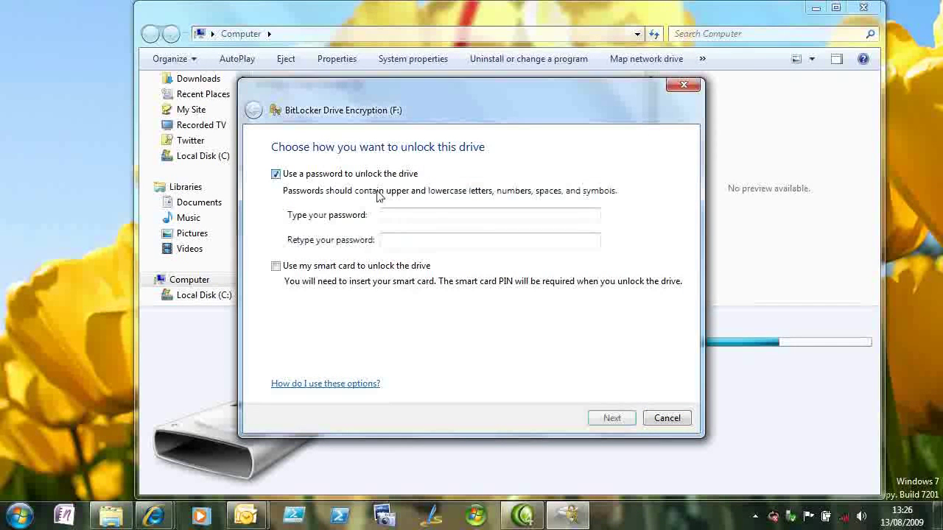
left_click(429, 216)
type("••")
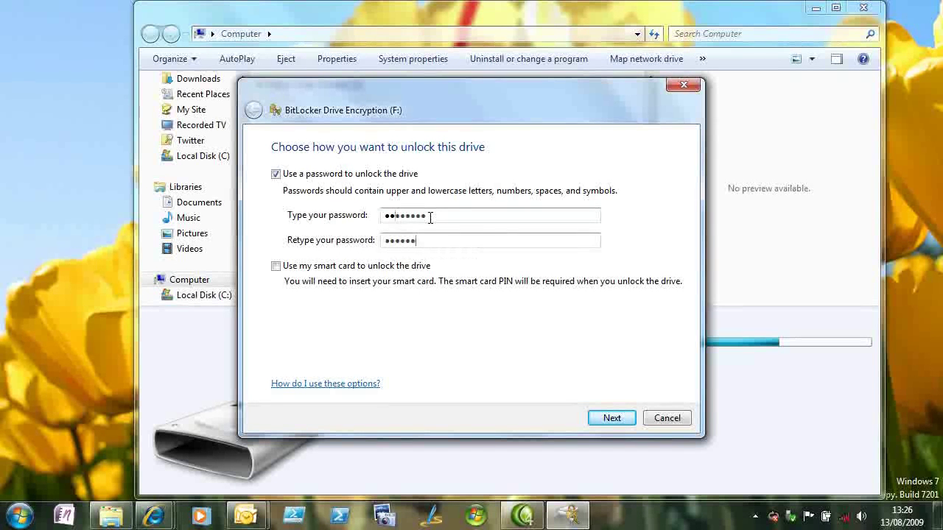
type("••")
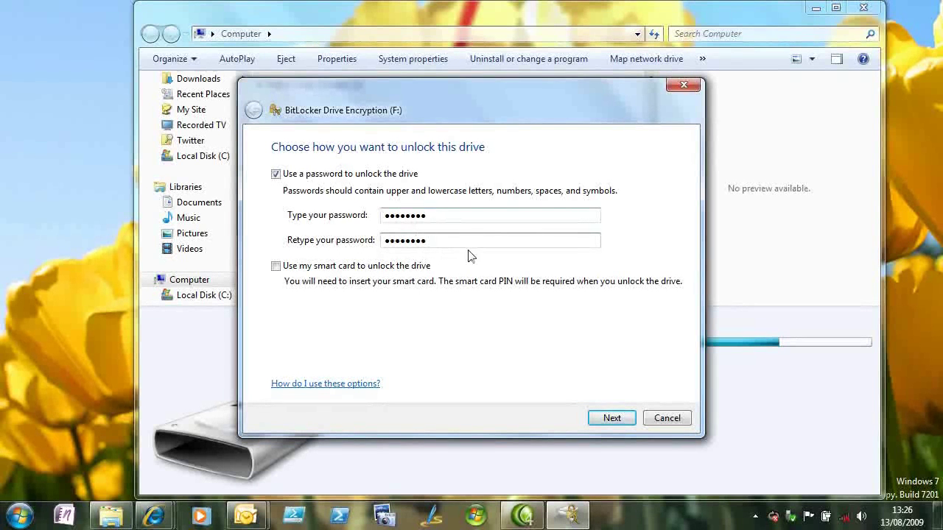
left_click(612, 420)
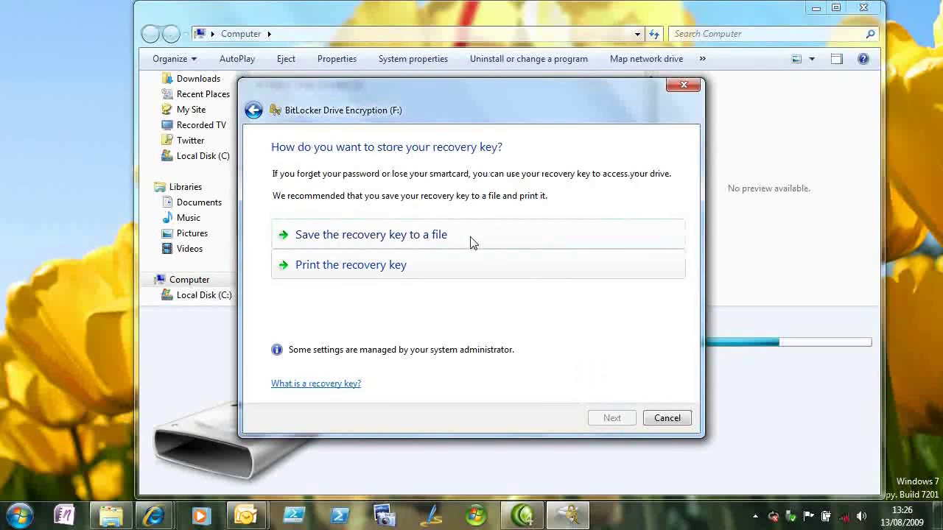
Step: Save the recovery key as a text file in Documents and start encrypting drive F:
left_click(469, 237)
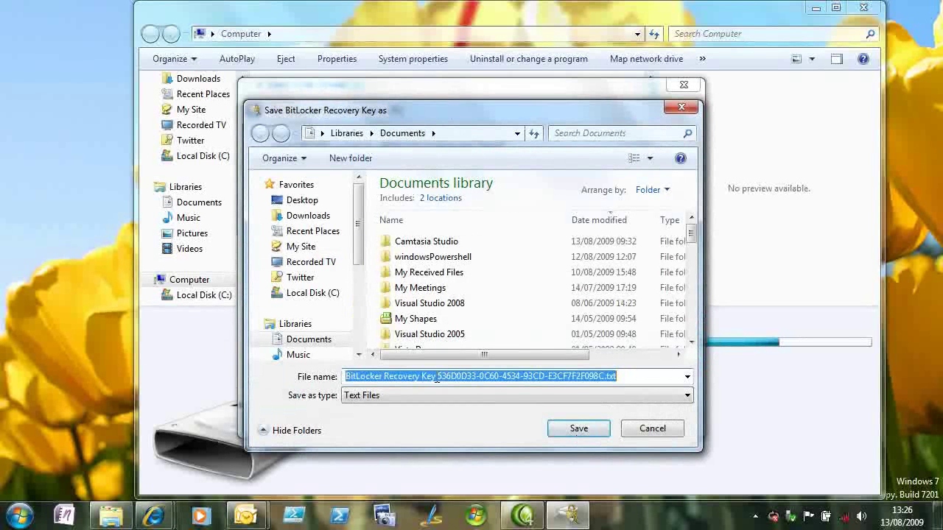
left_click_drag(437, 379, 606, 377)
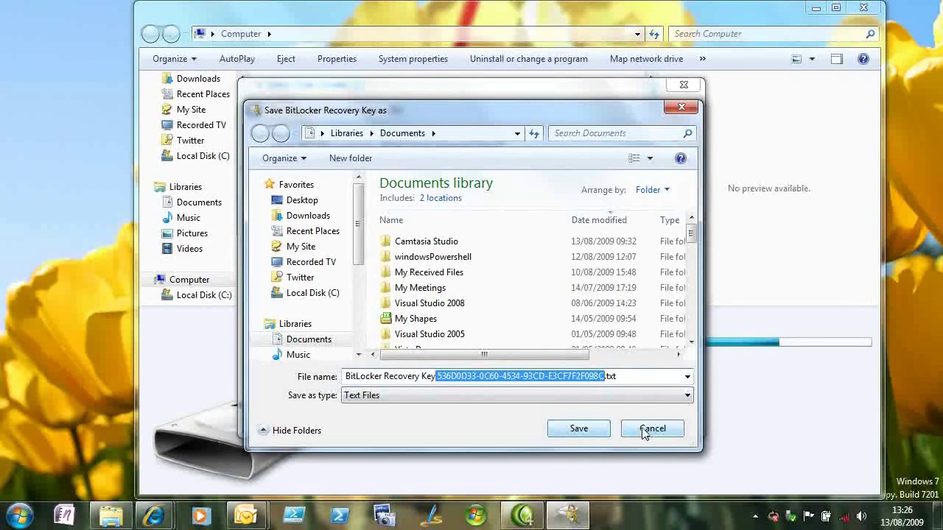
left_click_drag(643, 433, 593, 435)
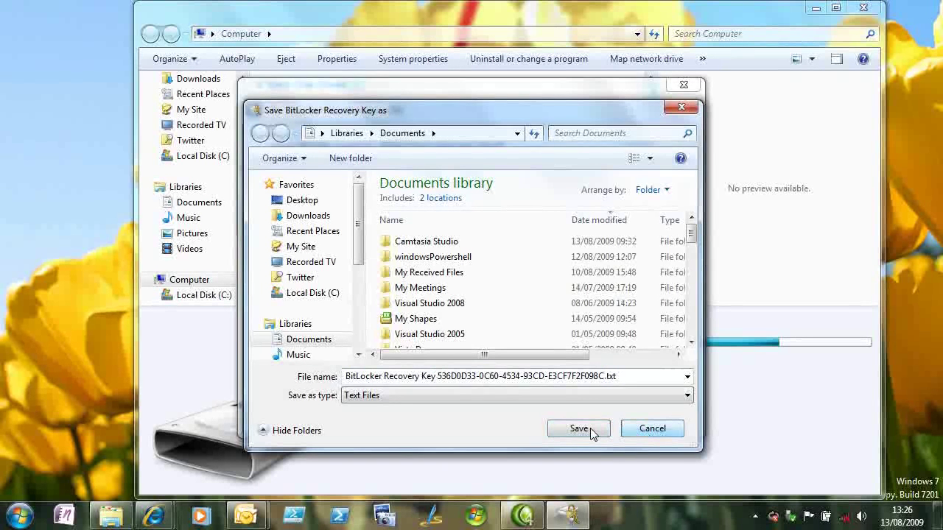
left_click(590, 428)
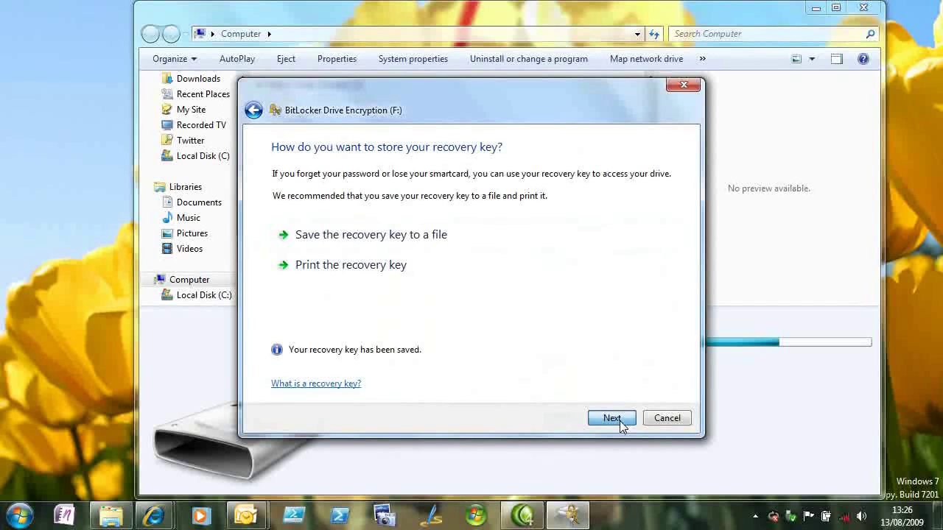
left_click(612, 419)
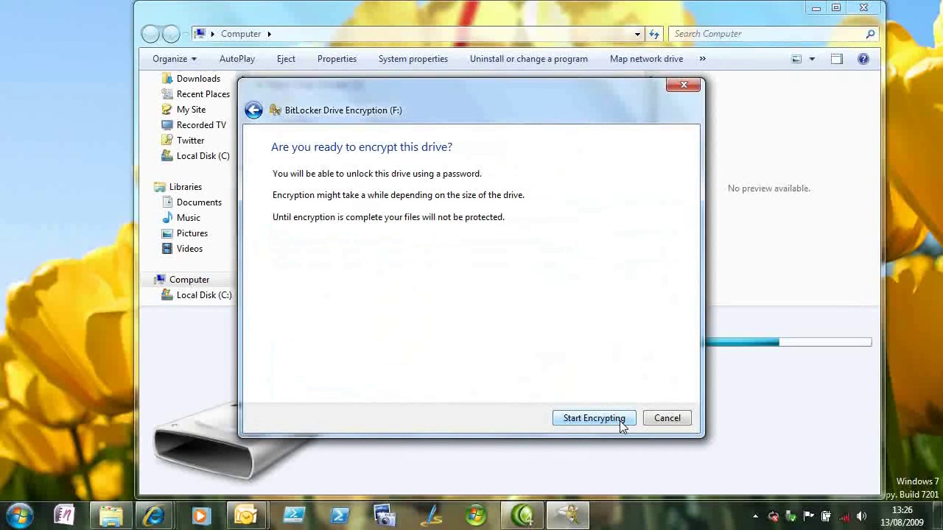
left_click(619, 419)
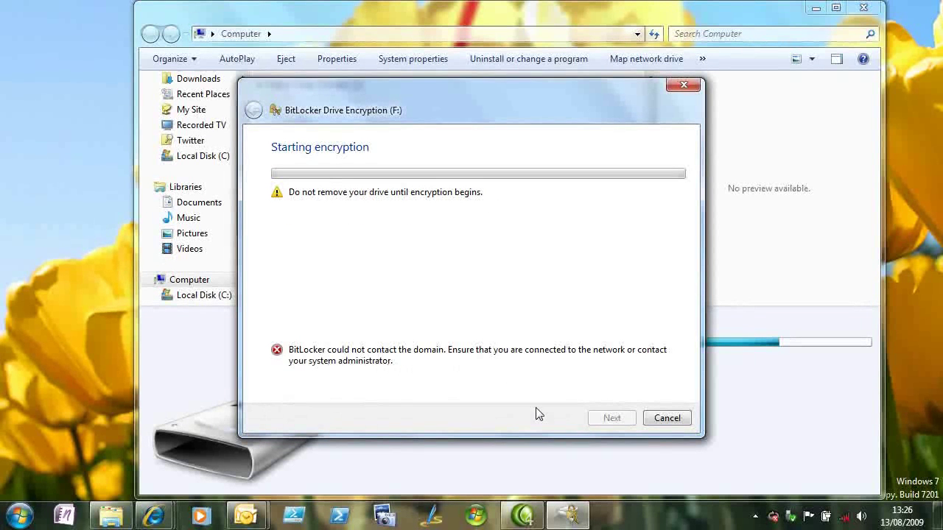
Step: Cancel the stalled encryption and bring up the context menu for Removable Disk (F:)
left_click(670, 420)
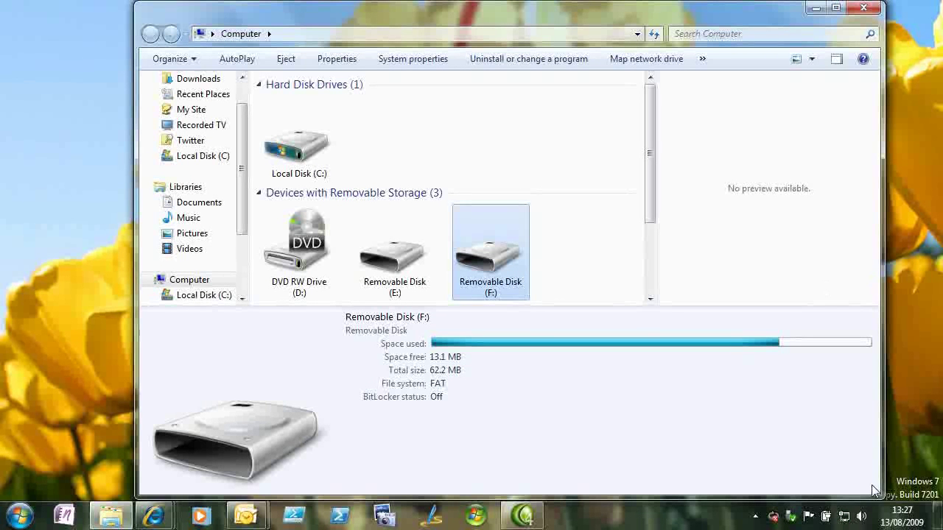
mouse_move(845, 520)
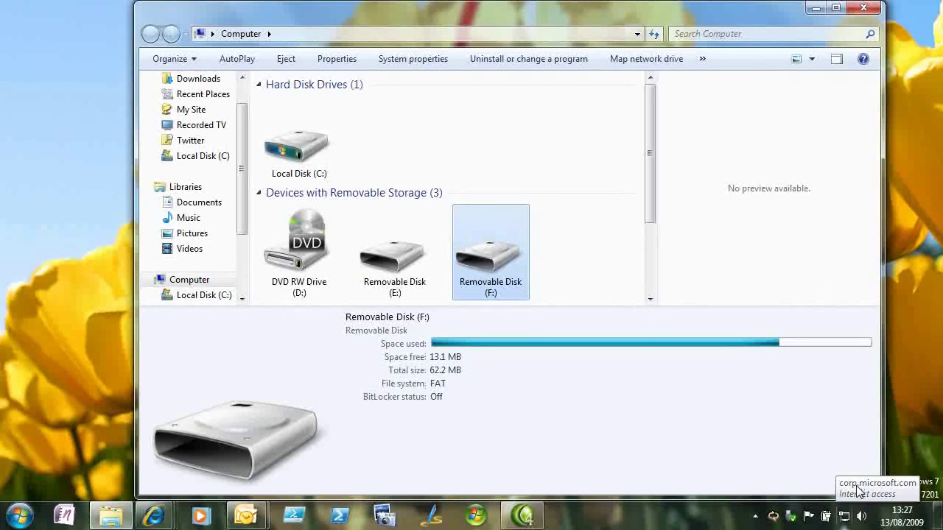
right_click(489, 252)
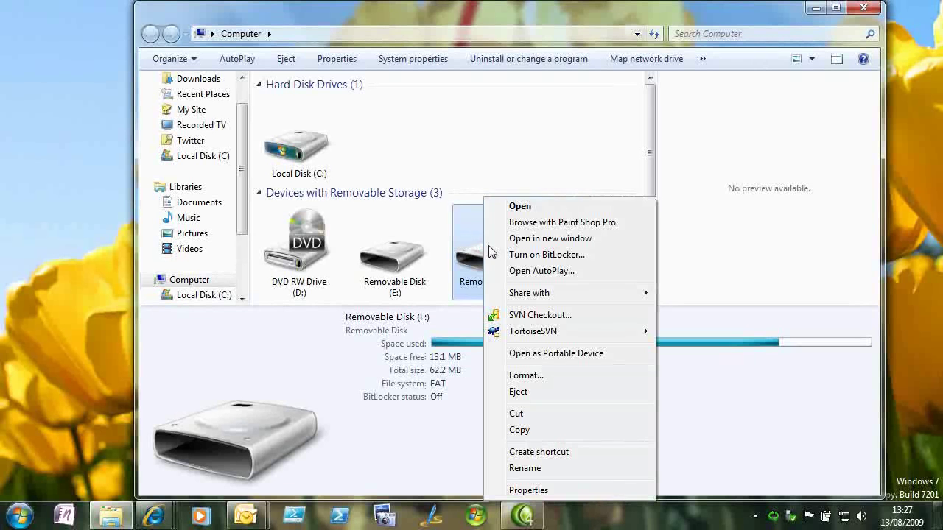
Step: Turn on BitLocker for F:, save the recovery key file to Documents, and start encrypting
left_click(526, 258)
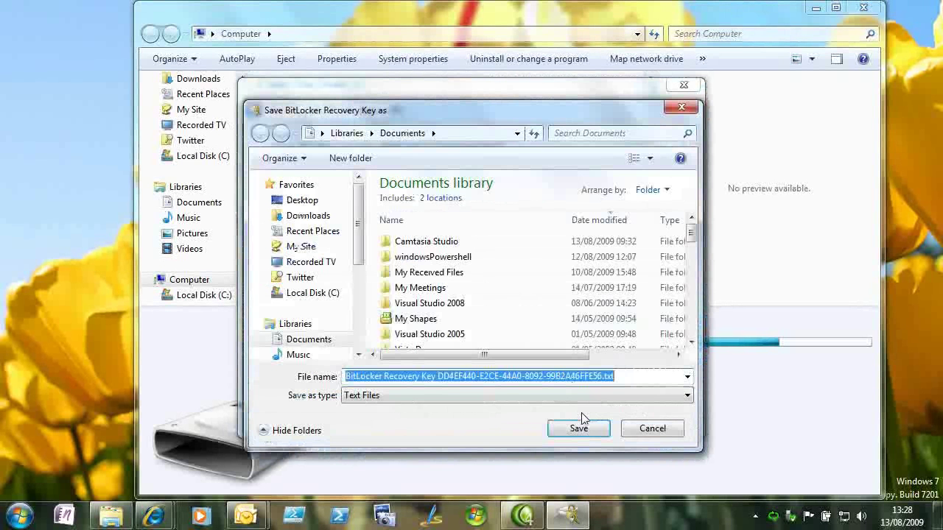
left_click(583, 429)
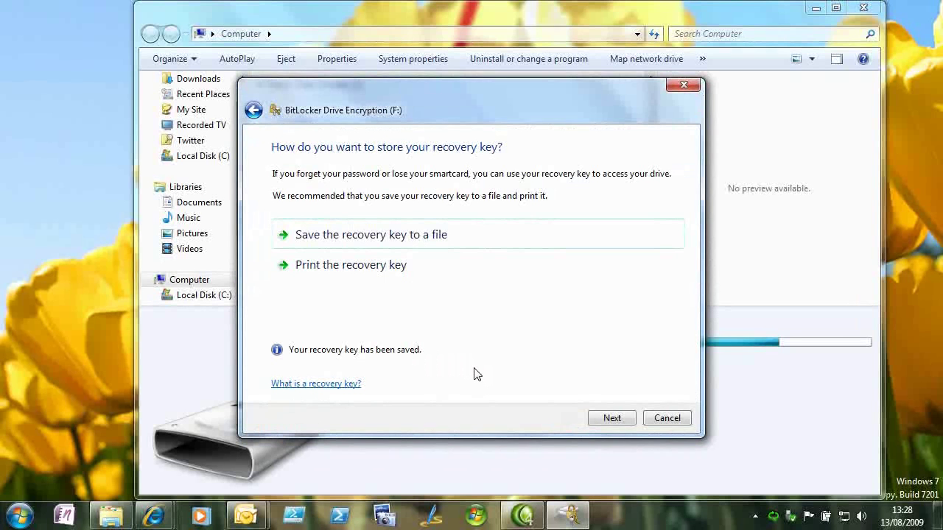
left_click(615, 418)
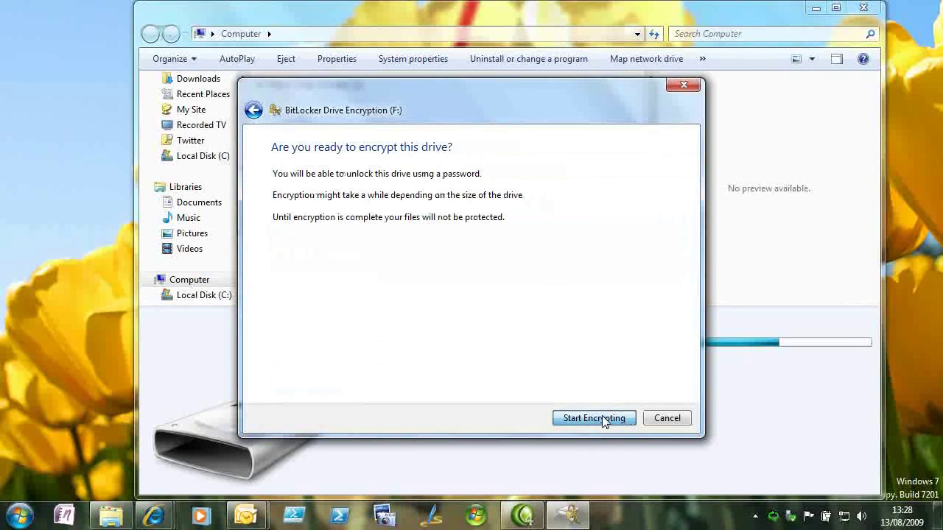
left_click(593, 418)
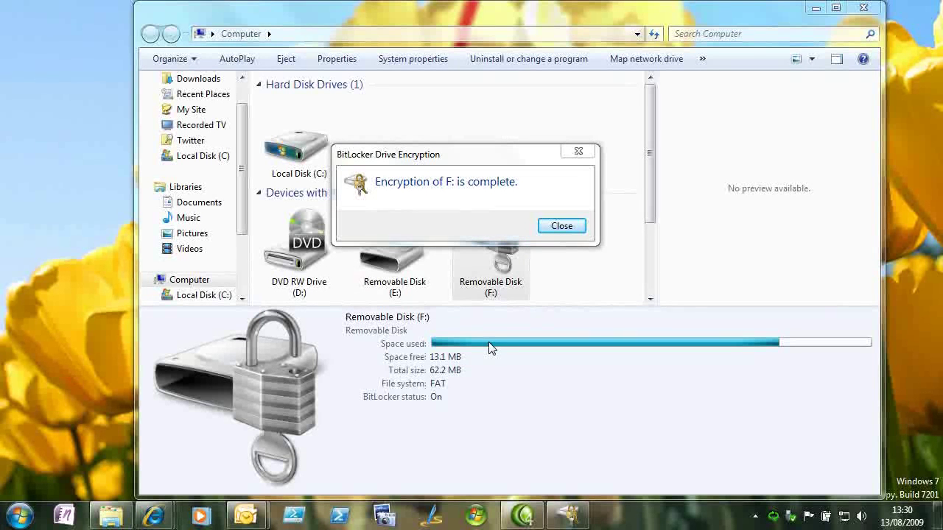
Step: Open drive F:, preview IMGP5543.JPG and IMGP5545.JPG, sort by date modified newest first, then close it
left_click(560, 227)
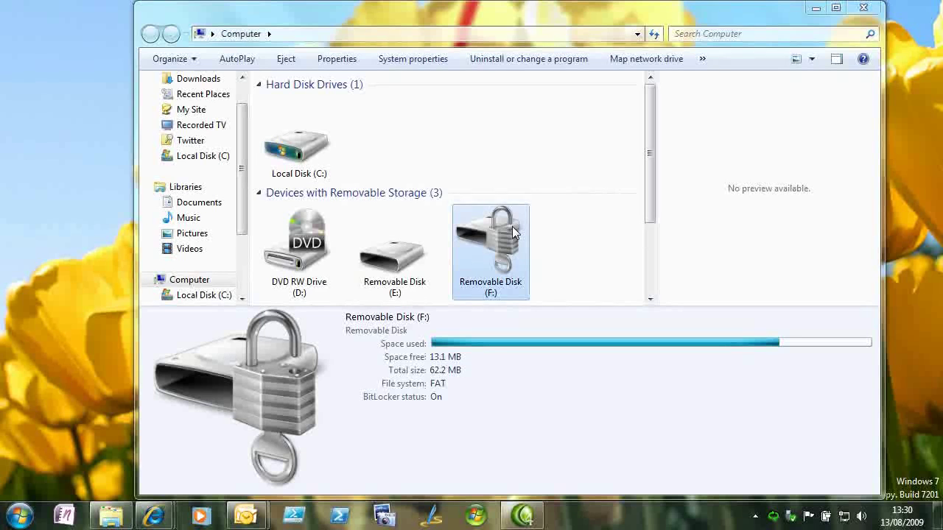
double_click(512, 226)
left_click(506, 105)
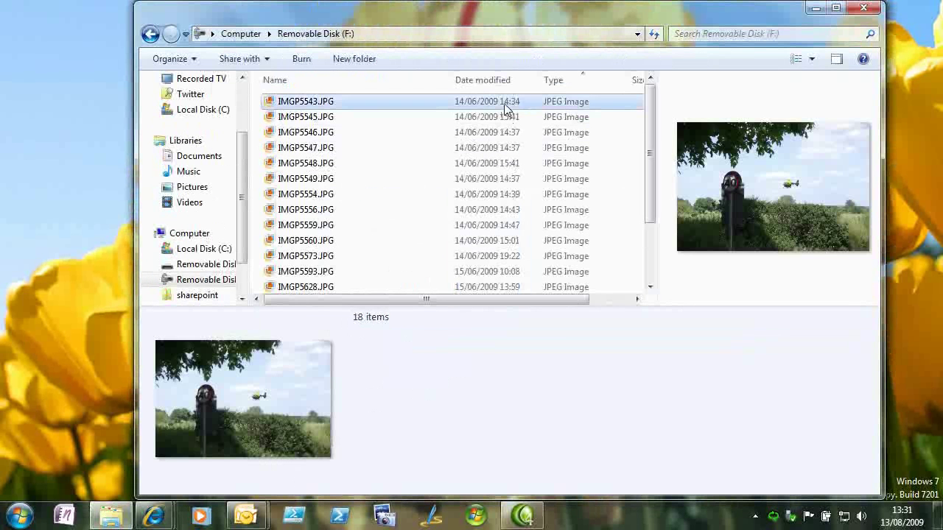
key("Down")
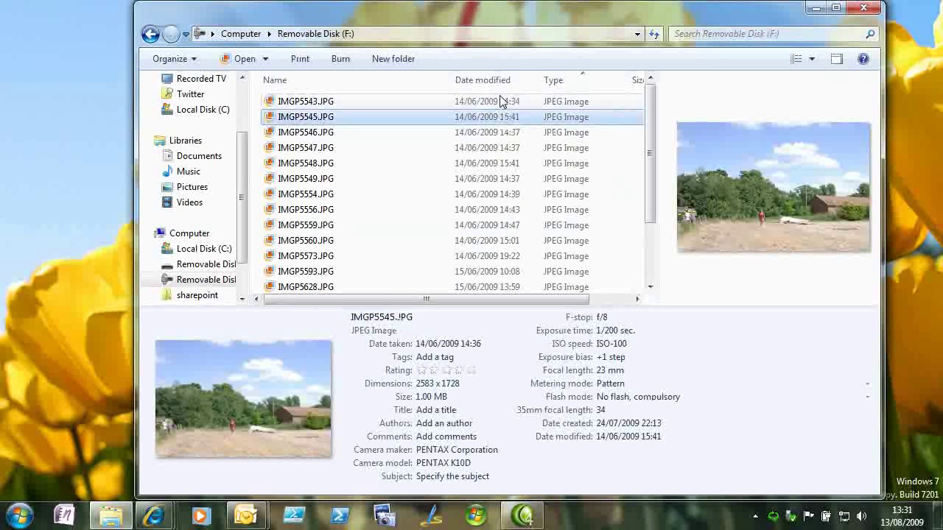
left_click(501, 79)
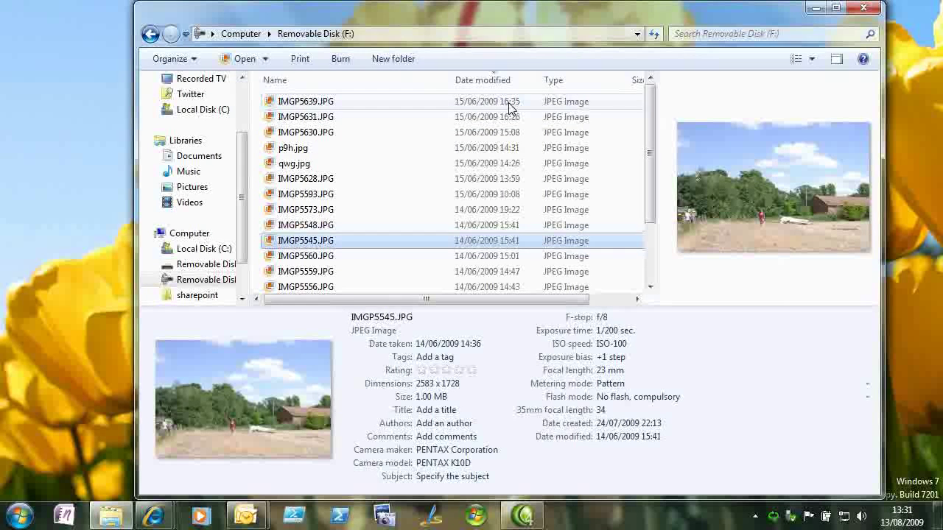
left_click(109, 516)
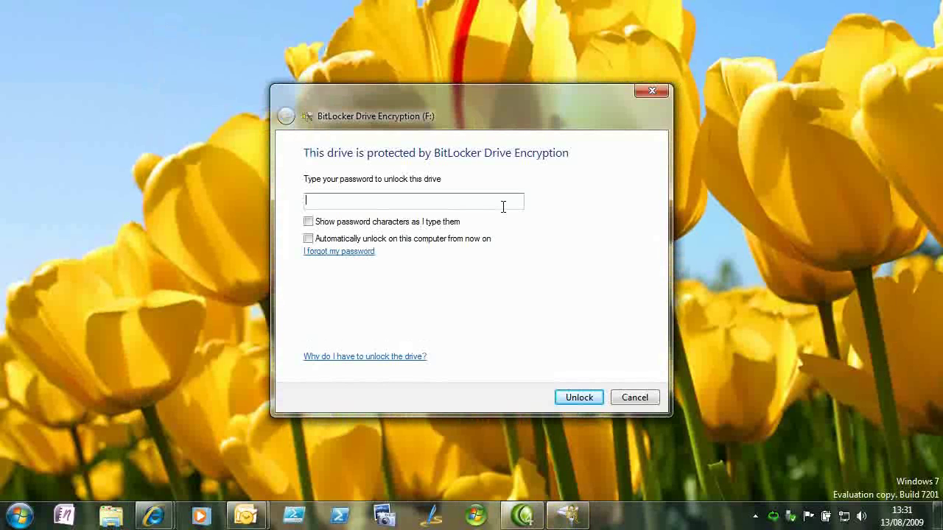
Step: Enter the drive password in the unlock prompt and unlock drive F:
type("•")
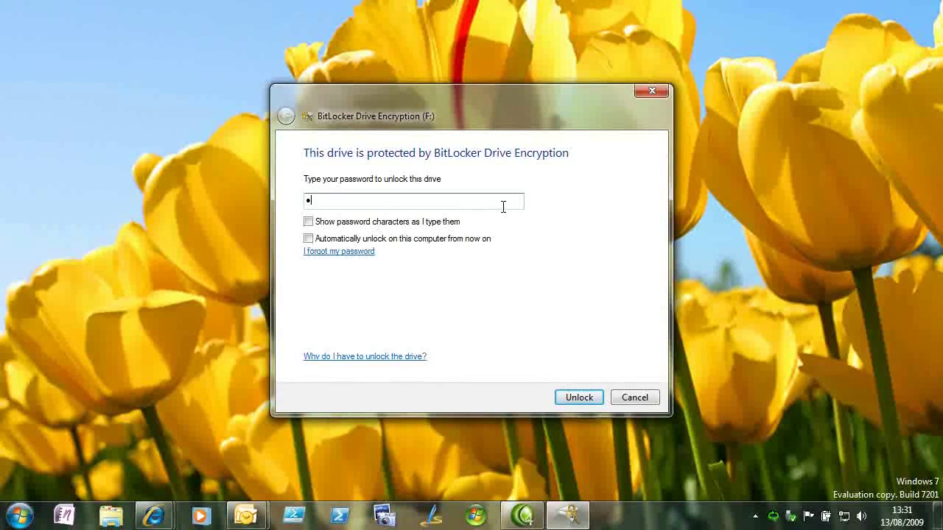
type("•••")
type("****")
left_click(572, 399)
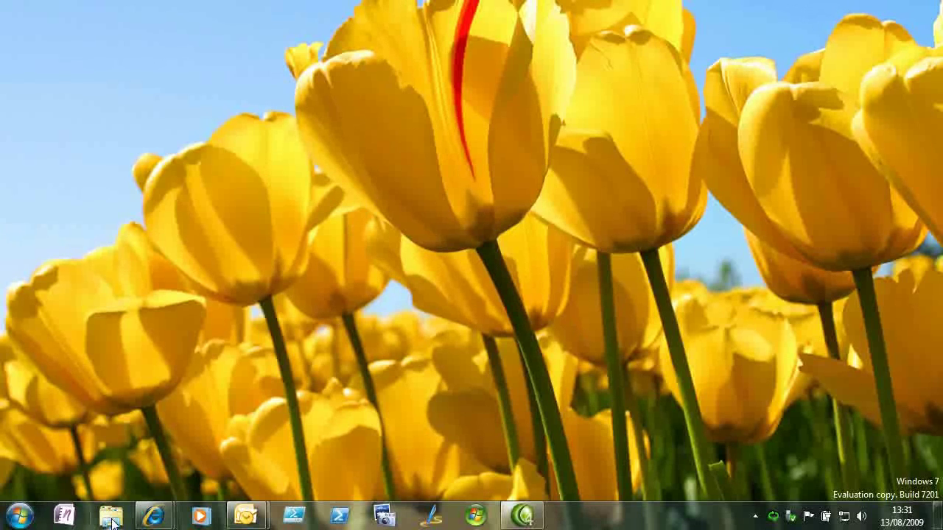
Step: Open Removable Disk (F:) in Explorer, preview IMGP5639, IMGP5631 and IMGP5593.JPG, then close the window
left_click(110, 517)
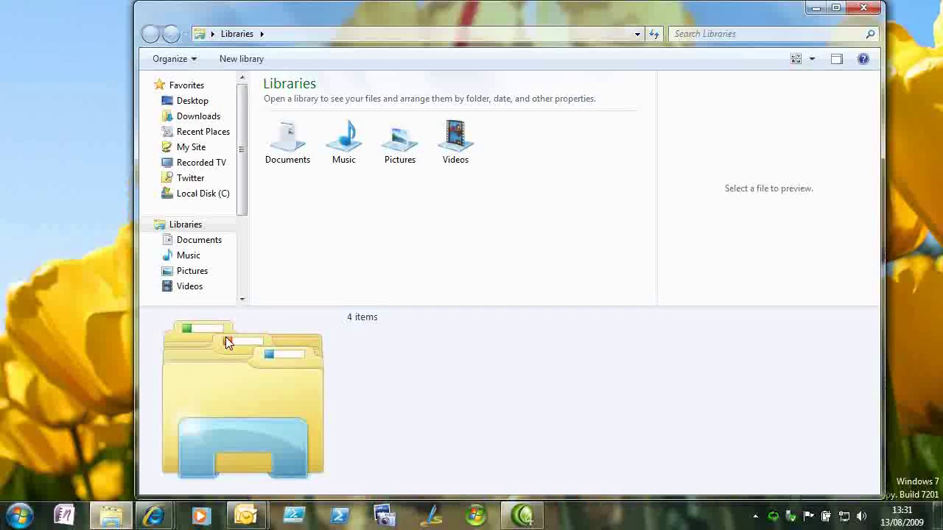
scroll(243, 246, "down", 3)
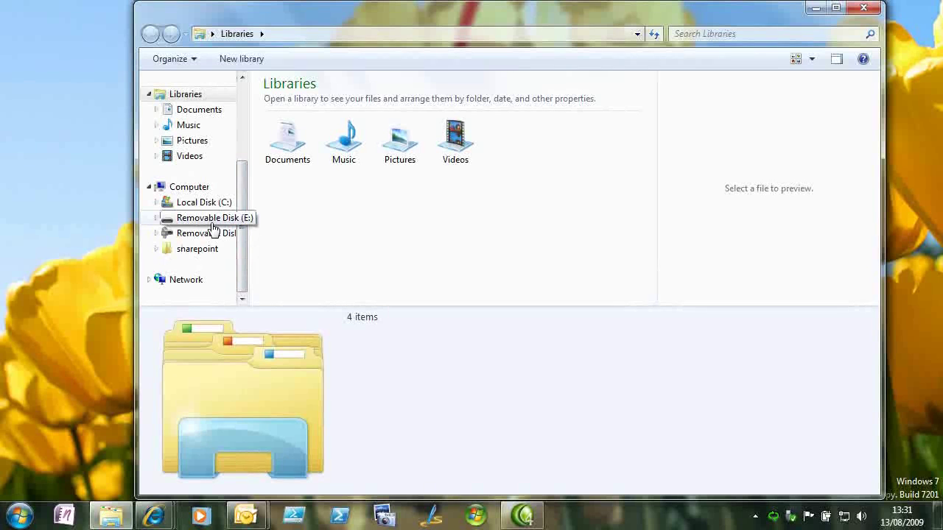
left_click(213, 233)
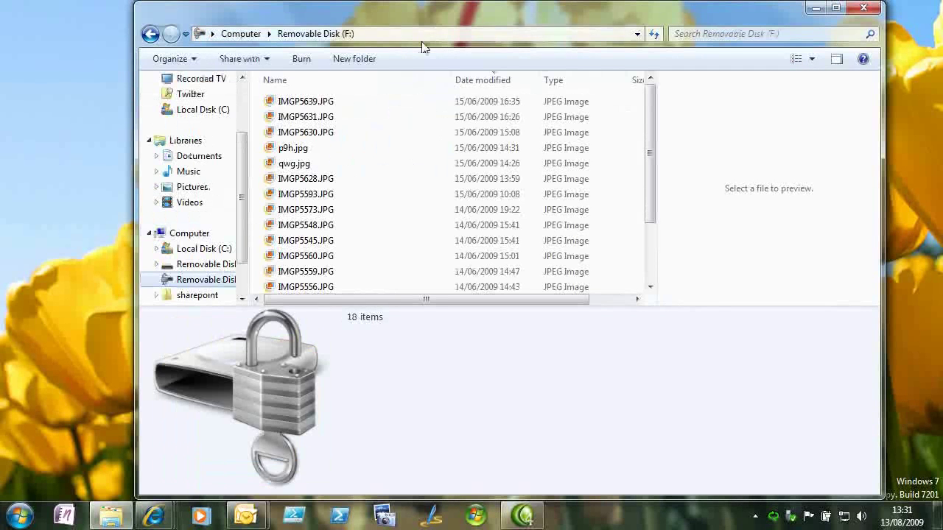
left_click(363, 101)
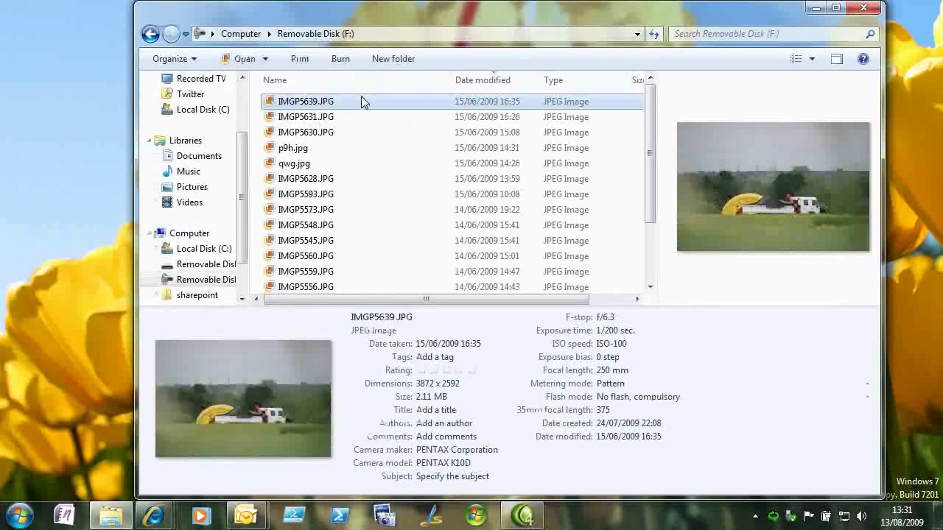
left_click(356, 116)
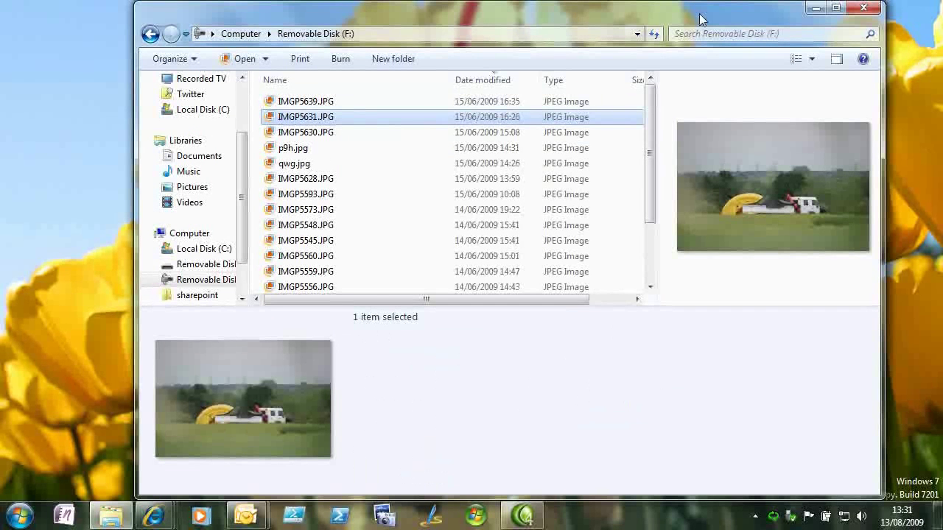
left_click(599, 200)
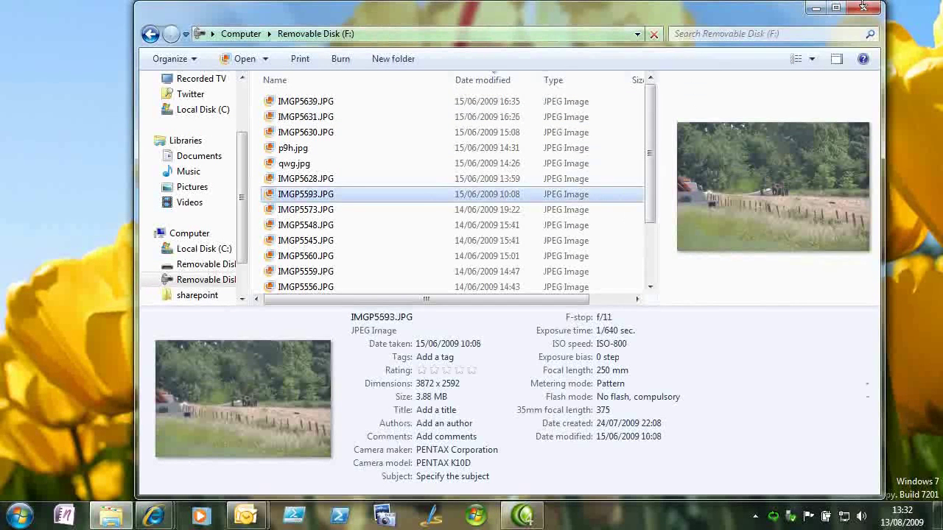
left_click(863, 7)
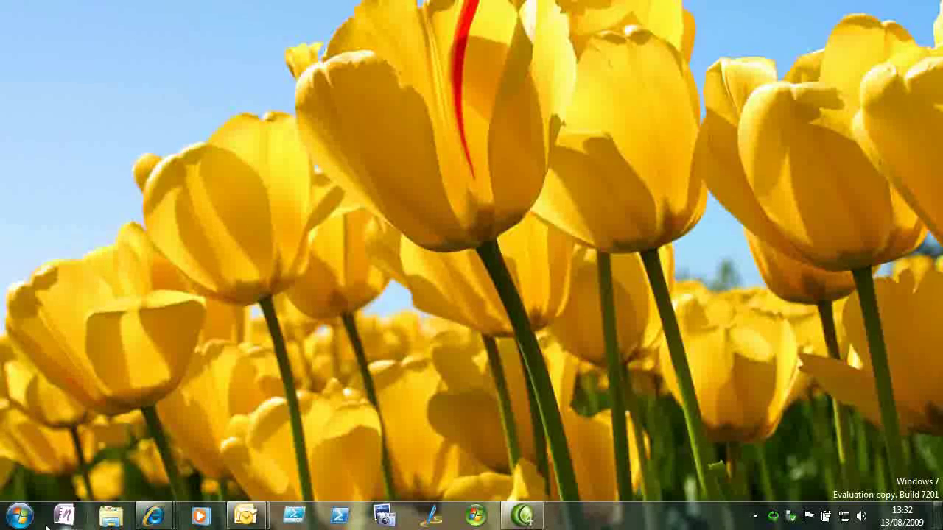
Step: Launch Virtual Windows XP from Start > All Programs > Windows Virtual PC
left_click(20, 517)
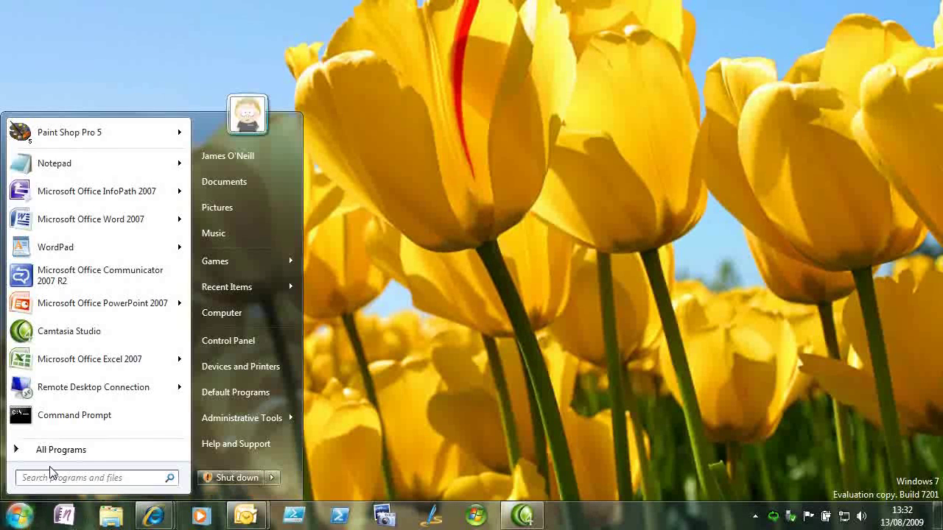
left_click(92, 454)
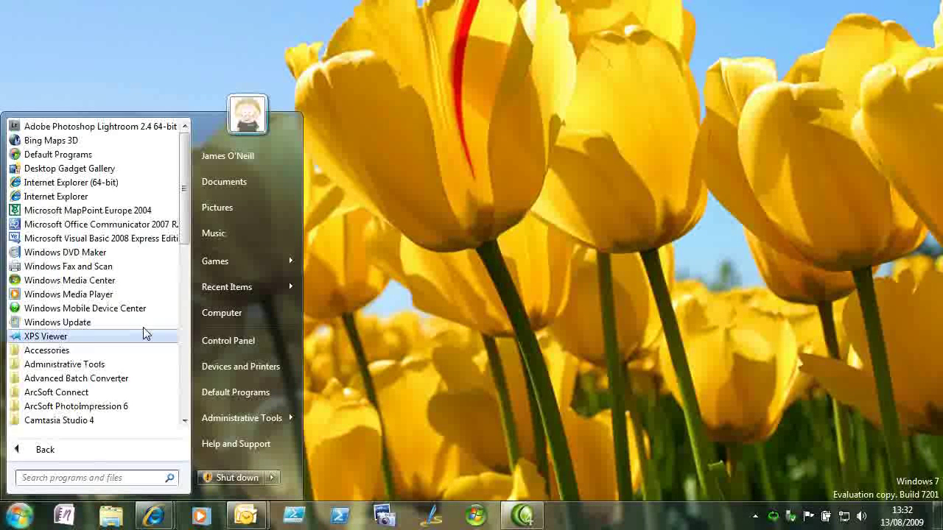
left_click(185, 419)
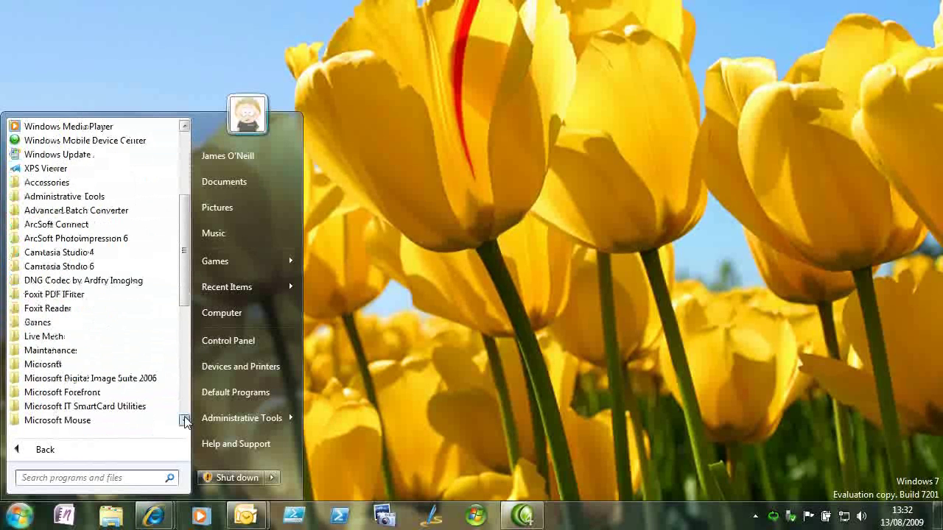
left_click_drag(184, 419, 185, 419)
left_click(140, 418)
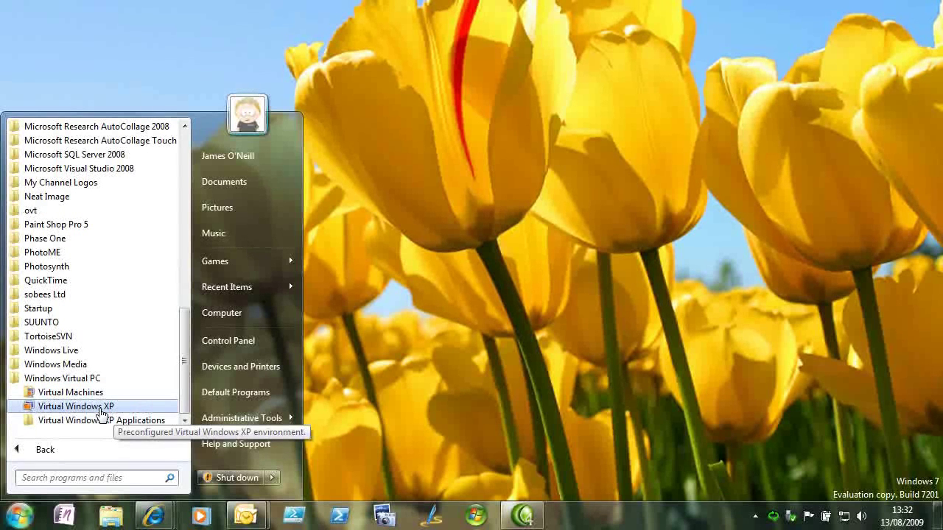
left_click(100, 410)
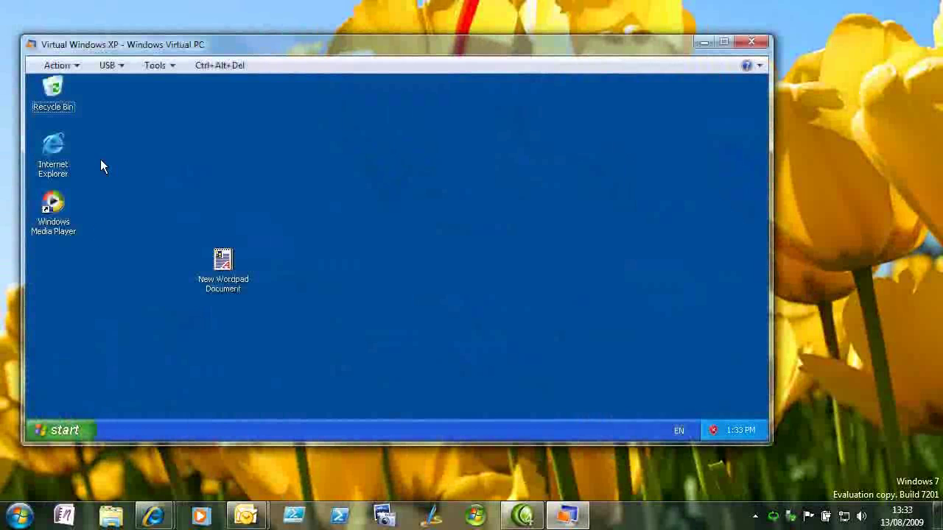
Step: Attach the shared Flash Disk USB drive to the Virtual Windows XP machine
left_click(118, 64)
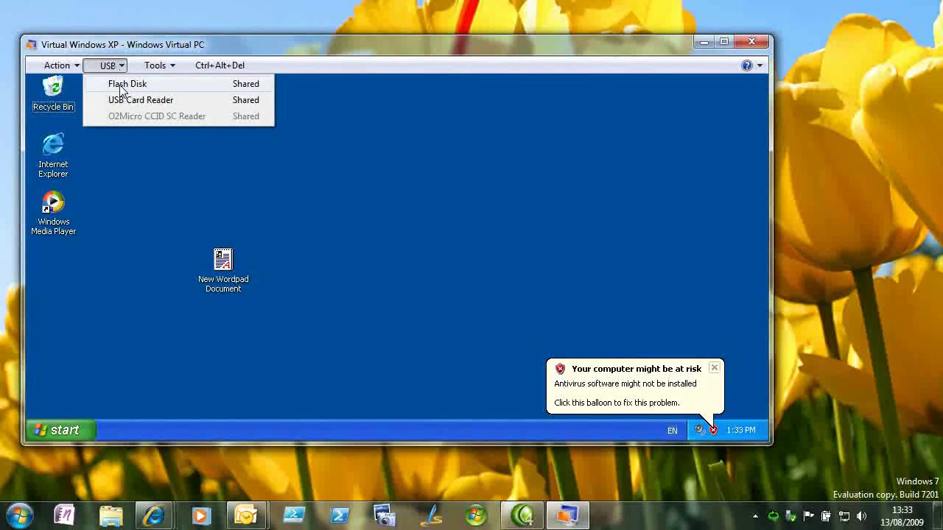
left_click(121, 85)
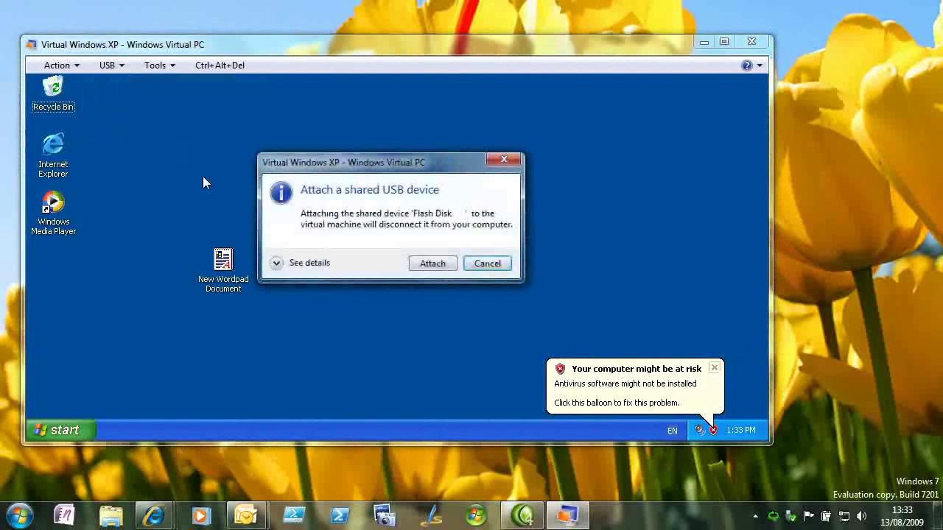
left_click(419, 269)
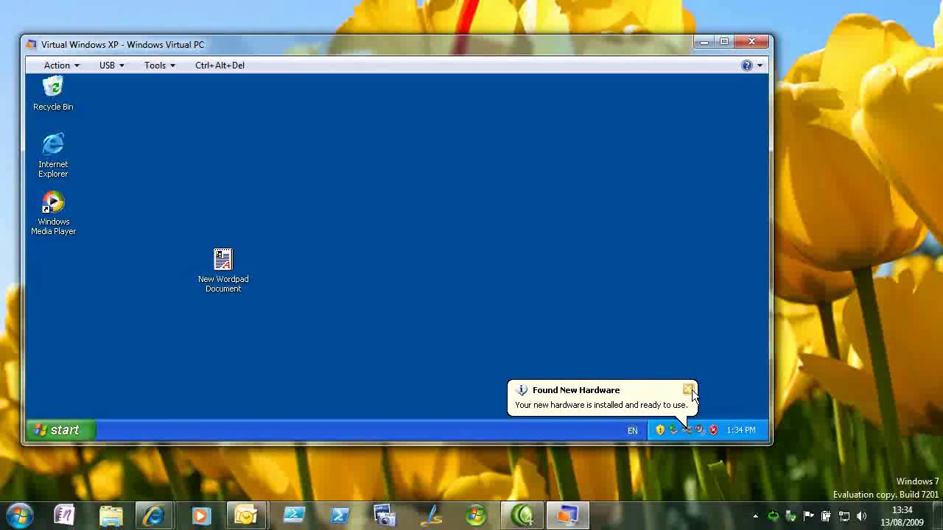
Step: Dismiss the Found New Hardware notice and open My Computer in XP
left_click(692, 391)
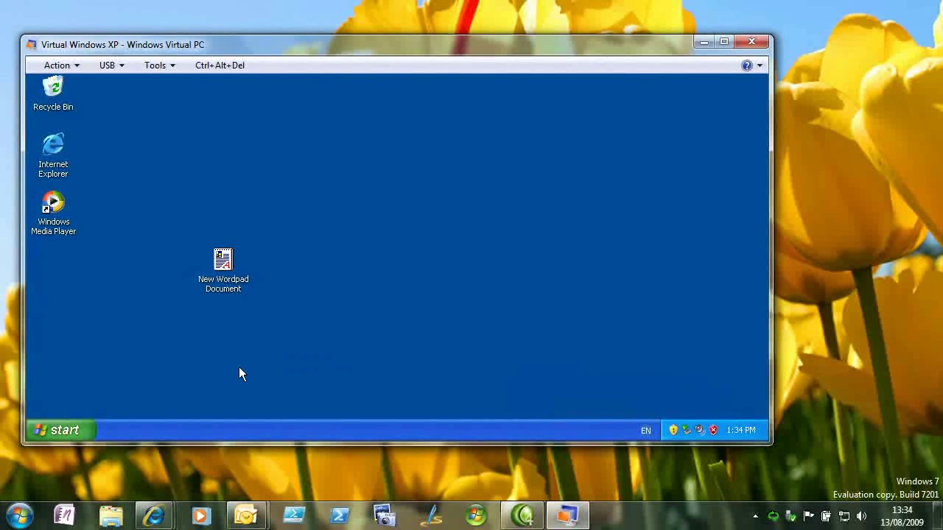
left_click(80, 432)
left_click(217, 224)
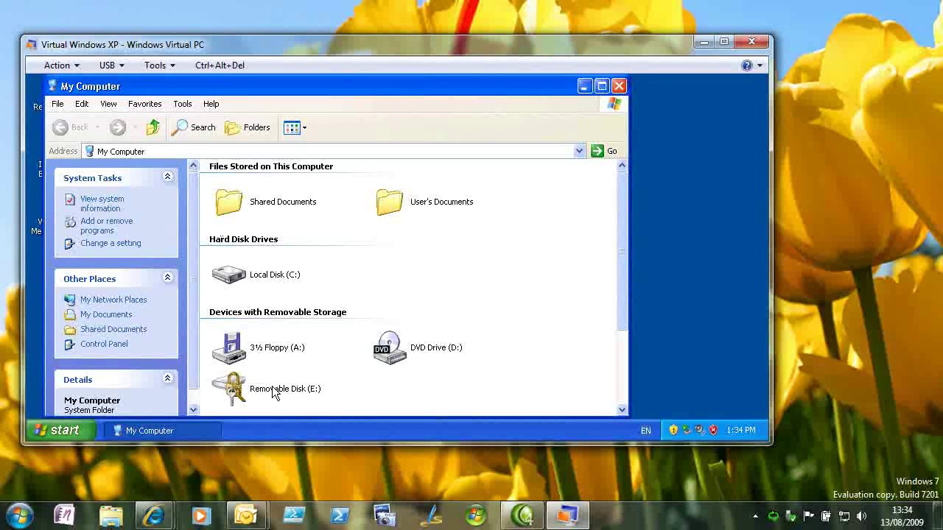
Step: Open Removable Disk (E:) and unlock it in BitLocker To Go Reader with the drive password
left_click(272, 388)
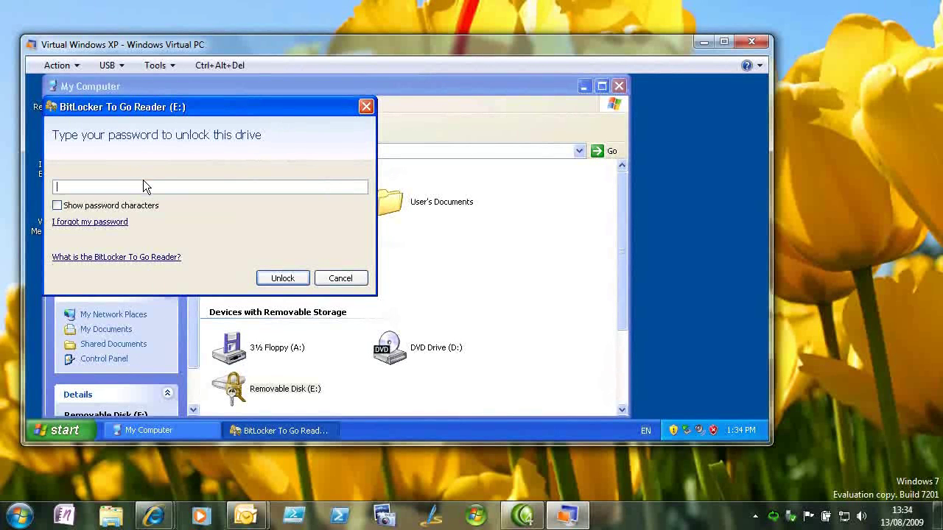
type("••••••••")
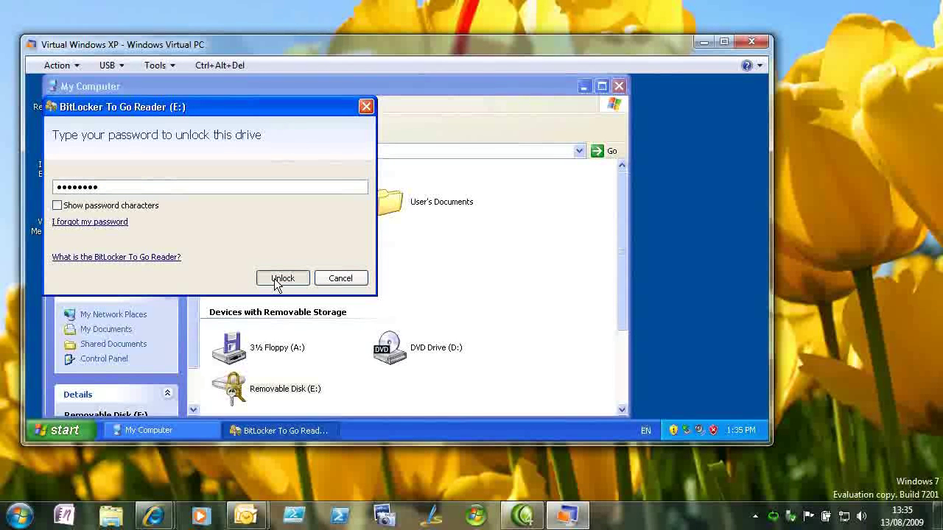
left_click(281, 279)
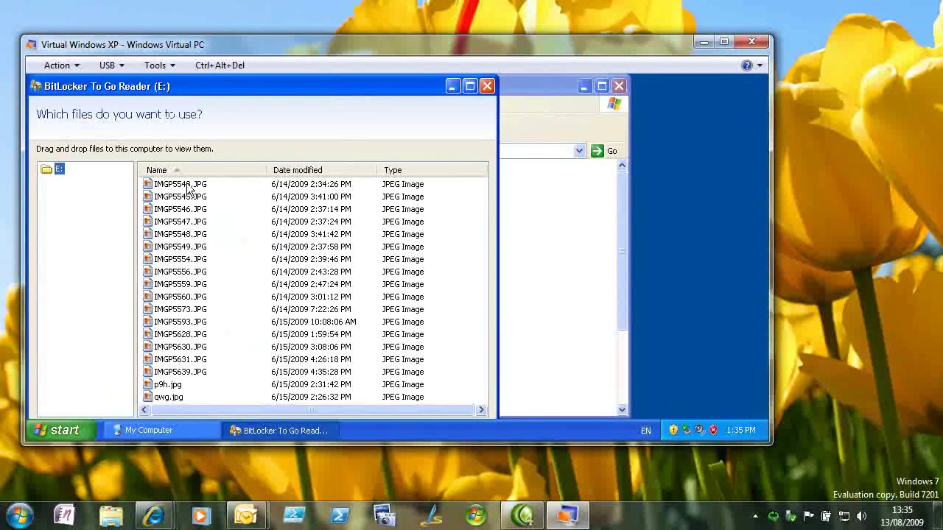
Step: Drag IMGP5543.JPG from the reader onto the XP desktop, then close BitLocker To Go Reader
left_click(188, 186)
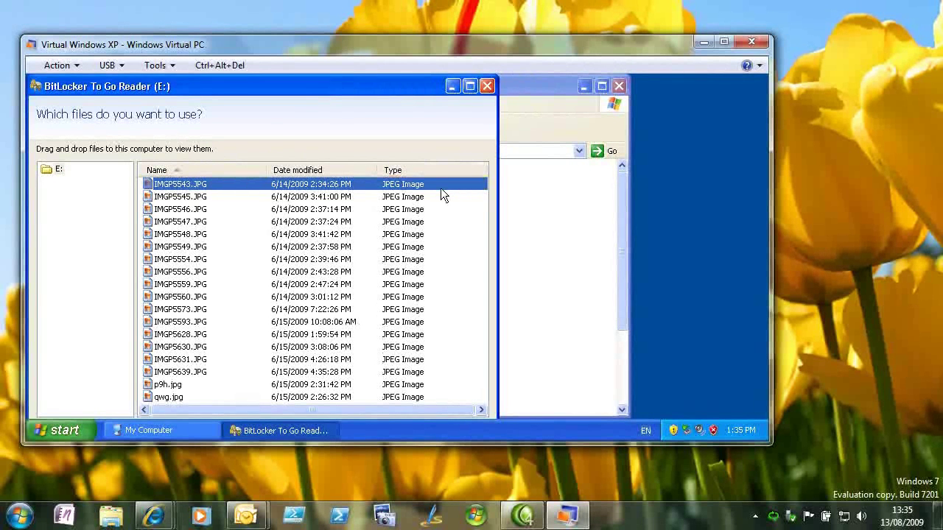
left_click(728, 176)
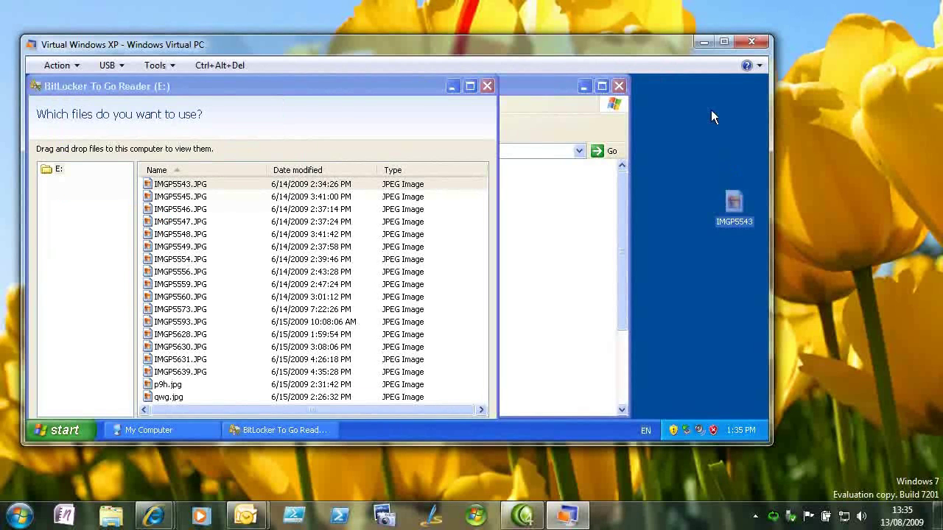
left_click(489, 86)
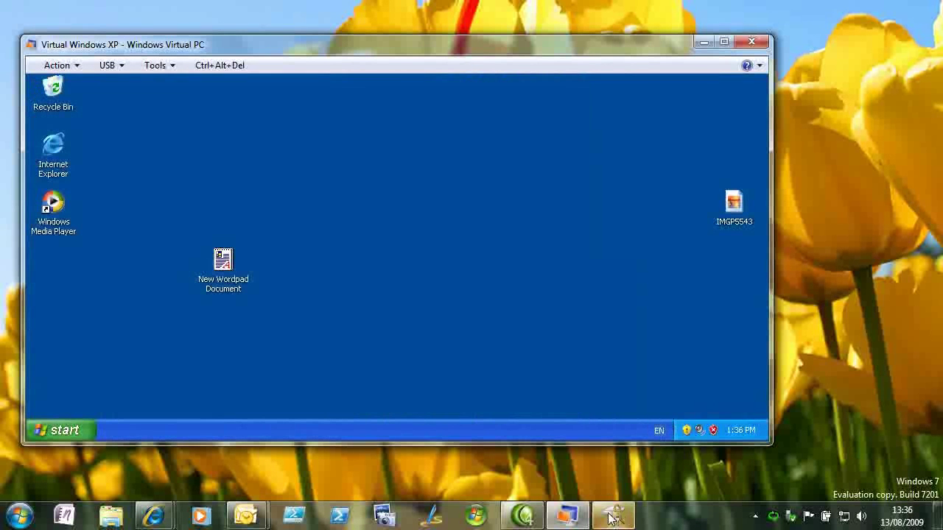
mouse_move(613, 518)
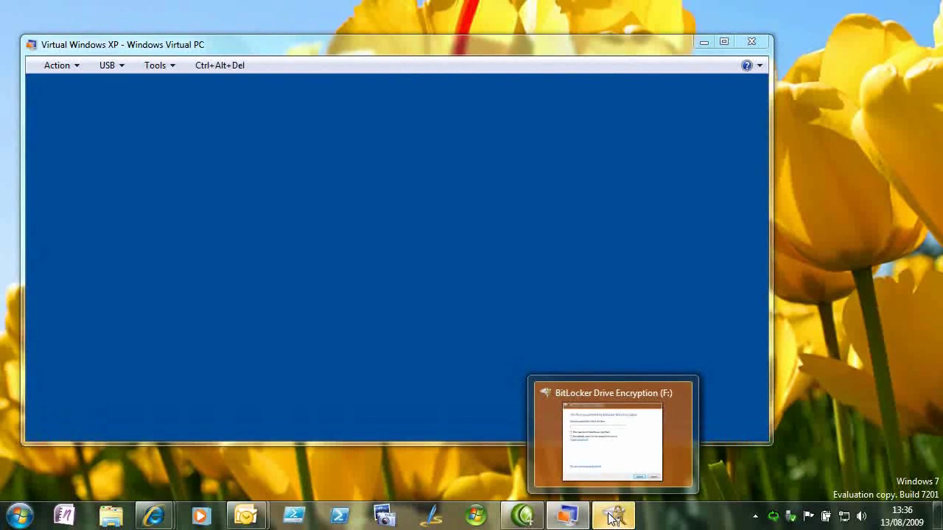
Step: Choose 'I forgot my password' in drive F:'s BitLocker prompt, then bring up Windows Explorer
left_click(612, 518)
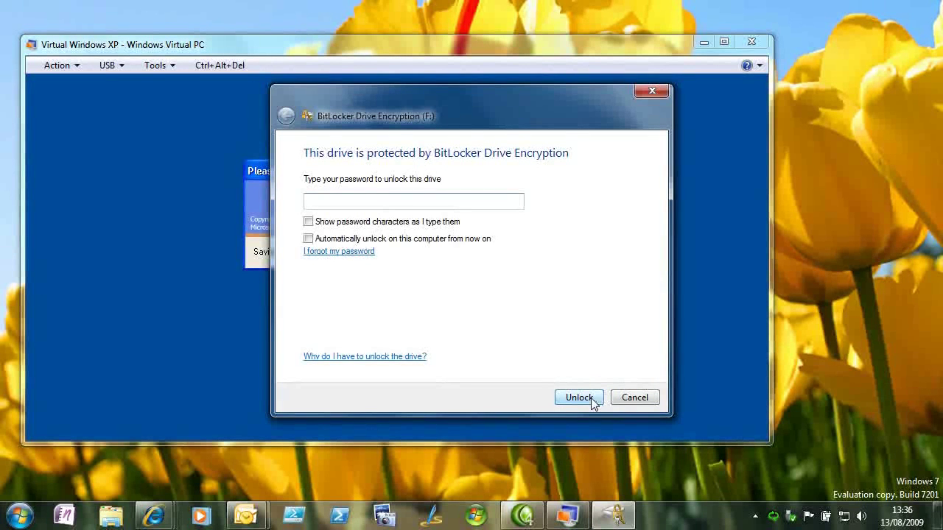
left_click(368, 252)
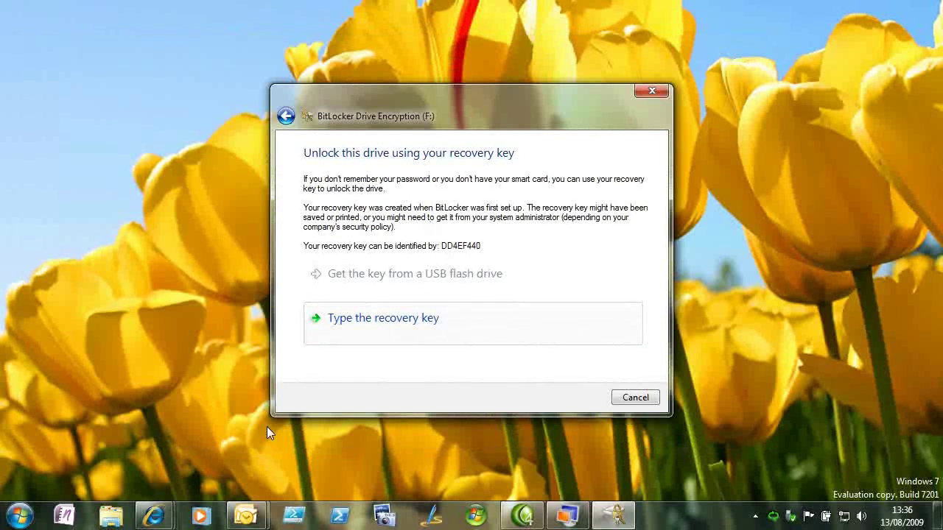
left_click(107, 518)
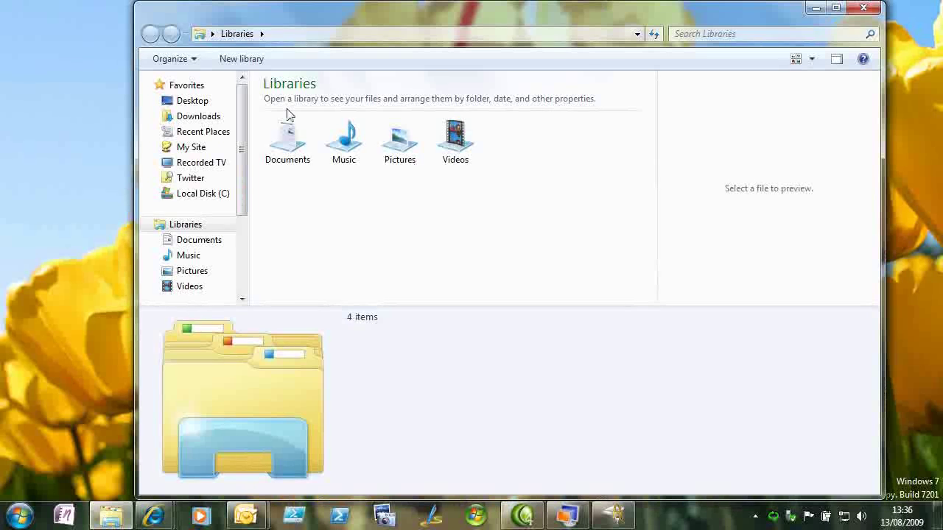
Step: Preview the 'BitLocker Recovery Key' .txt file in Documents matching drive F:'s identifier
left_click(288, 130)
double_click(288, 130)
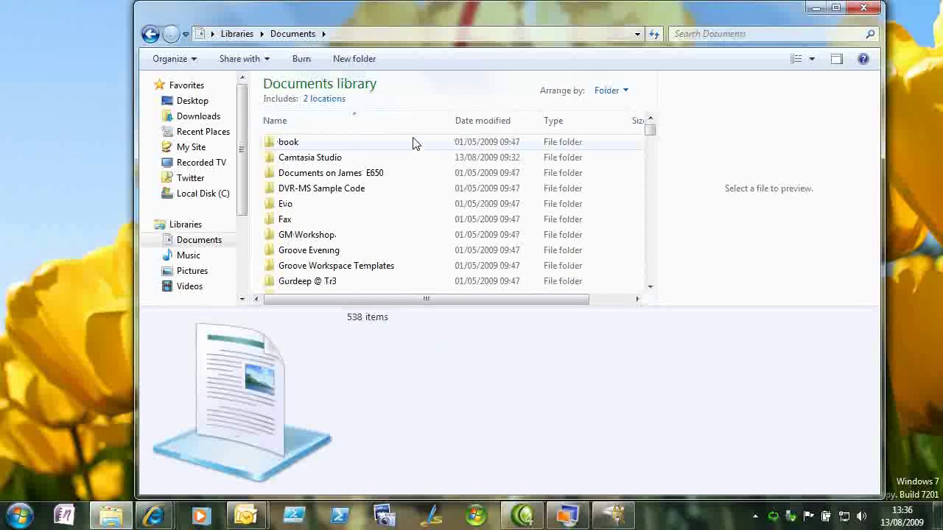
left_click(414, 140)
scroll(415, 140, "down", 15)
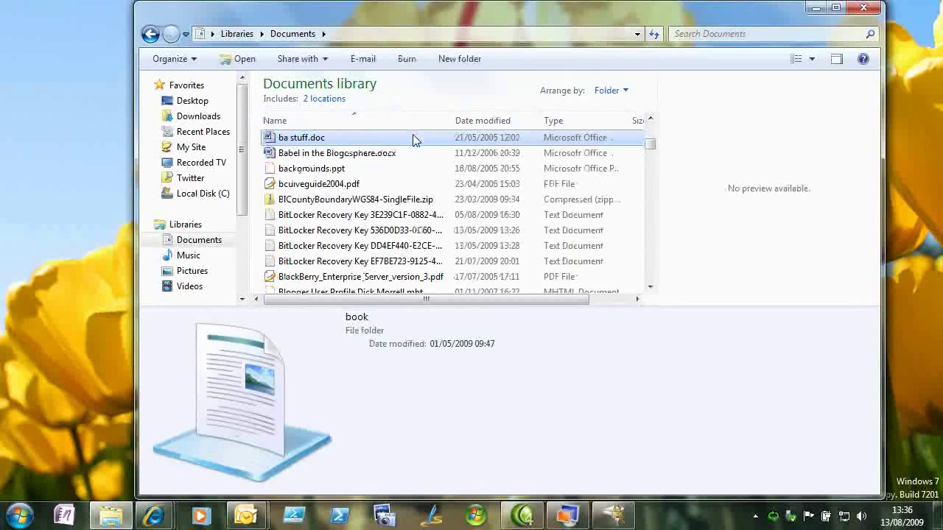
left_click(414, 138)
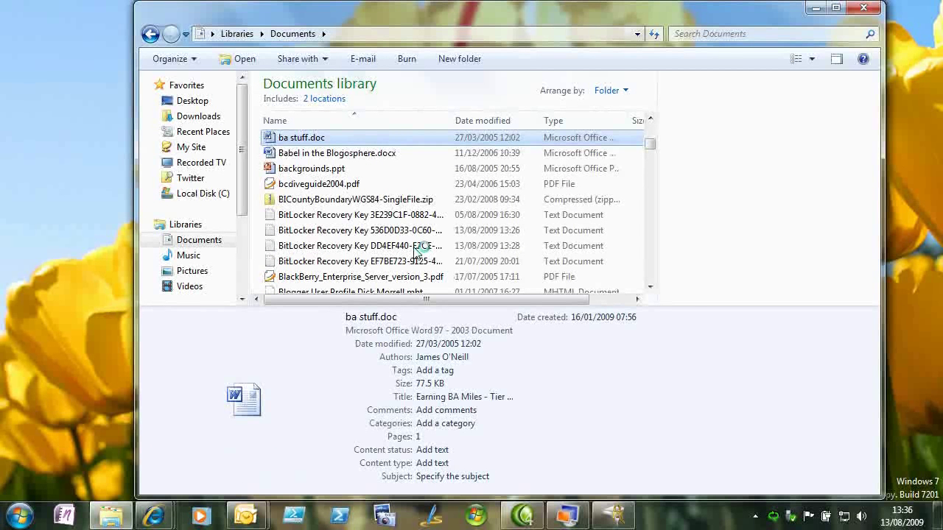
left_click(416, 247)
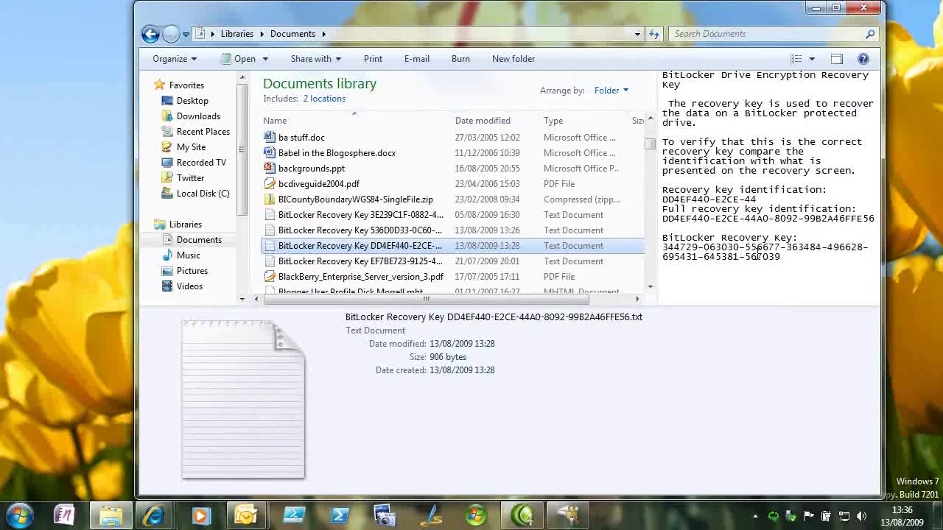
Step: Return to drive F:'s BitLocker dialog and choose 'Type the recovery key'
mouse_move(575, 522)
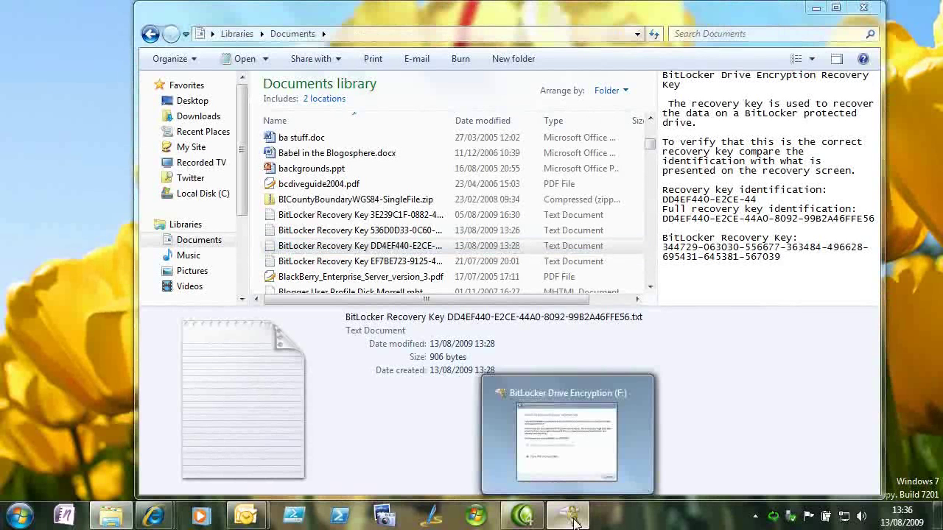
left_click(575, 522)
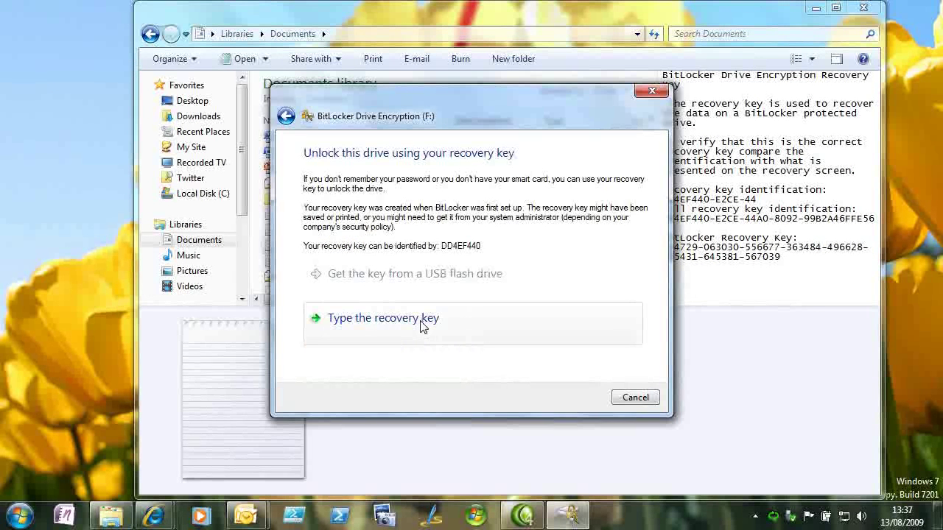
left_click(423, 326)
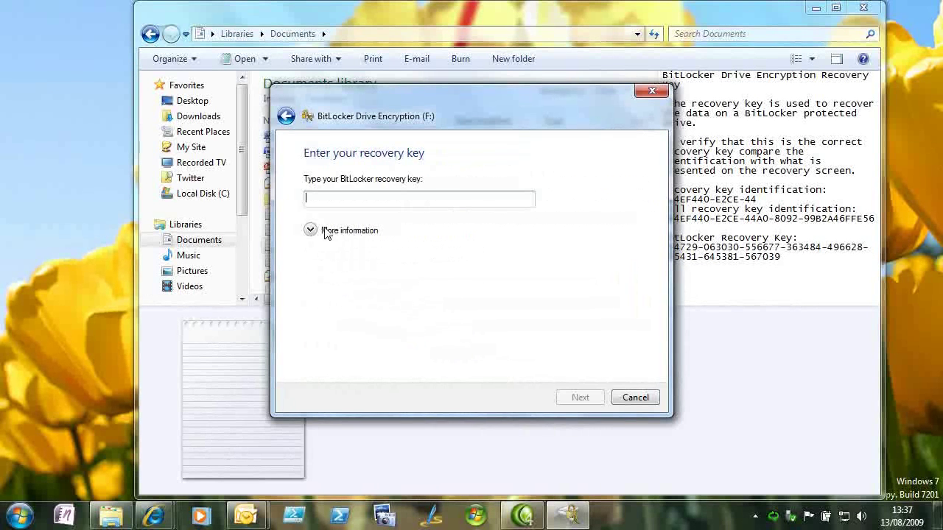